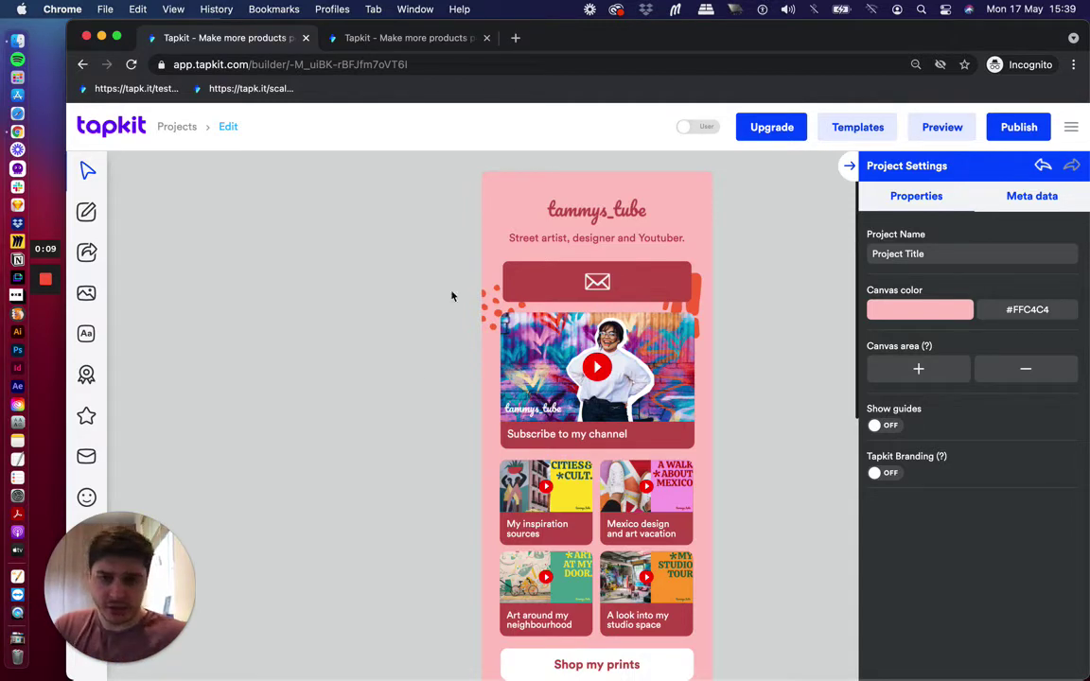
- Review the tammys_tube page, extend its canvas area by one increment, and reduce it by one increment again
{"action": "scroll", "coordinate": [421, 335], "scroll_direction": "down", "scroll_amount": 1}
{"action": "scroll", "coordinate": [421, 335], "scroll_direction": "down", "scroll_amount": 8}
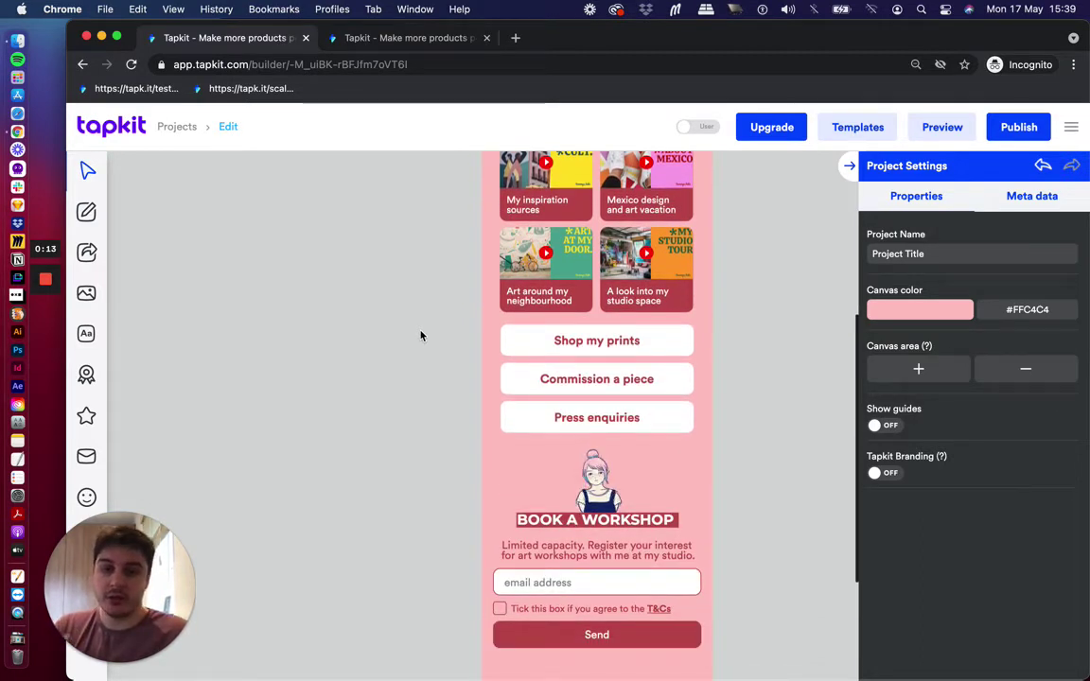
{"action": "scroll", "coordinate": [421, 335], "scroll_direction": "up", "scroll_amount": 9}
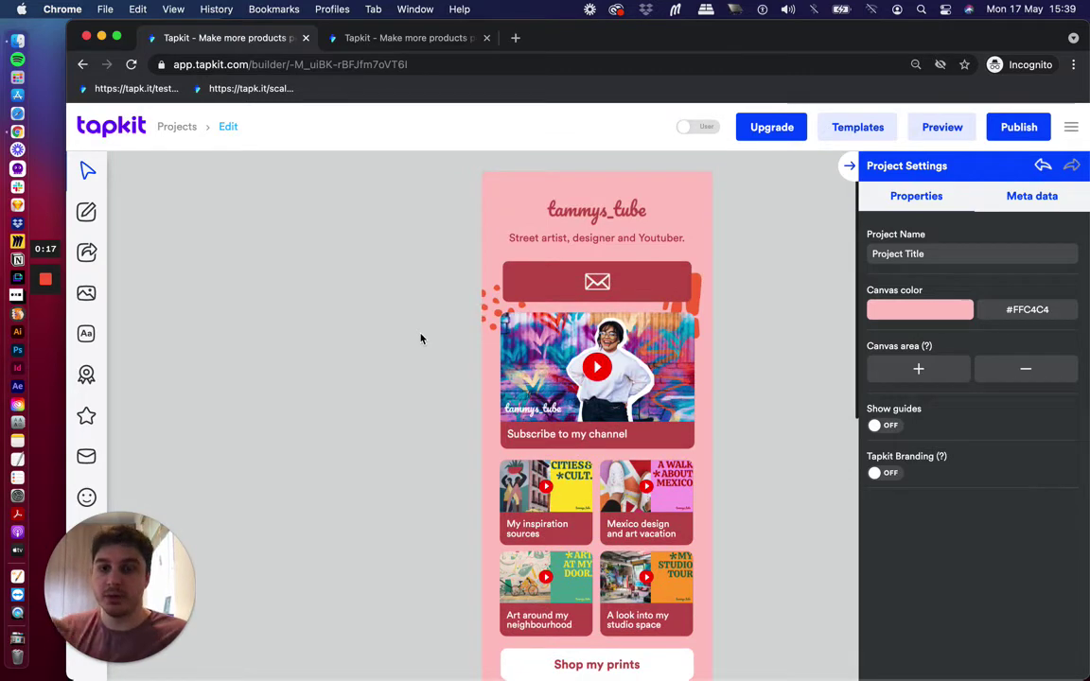
{"action": "scroll", "coordinate": [658, 362], "scroll_direction": "down", "scroll_amount": 13}
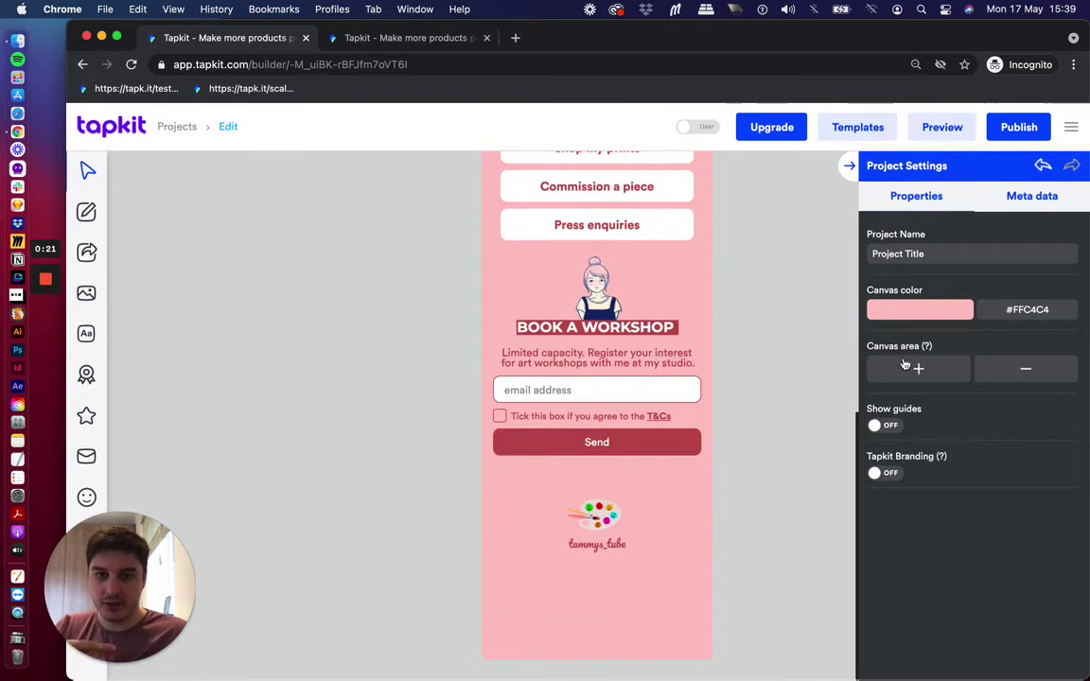
{"action": "left_click", "coordinate": [912, 368]}
{"action": "scroll", "coordinate": [612, 522], "scroll_direction": "down", "scroll_amount": 6}
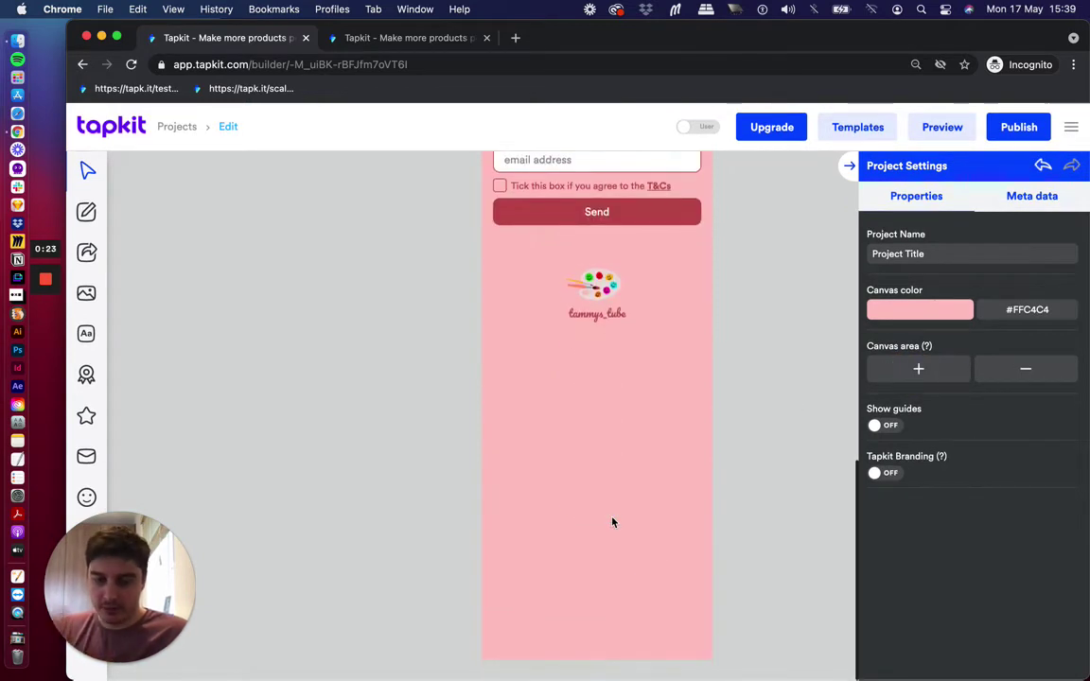
{"action": "left_click", "coordinate": [1027, 372]}
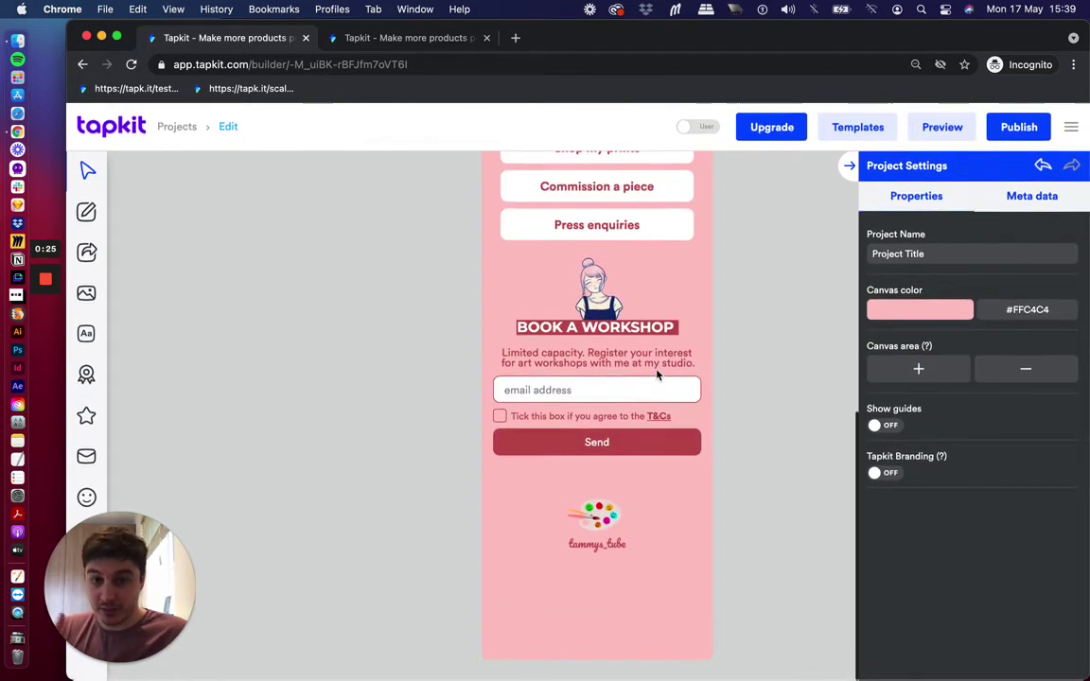
{"action": "scroll", "coordinate": [643, 379], "scroll_direction": "up", "scroll_amount": 13}
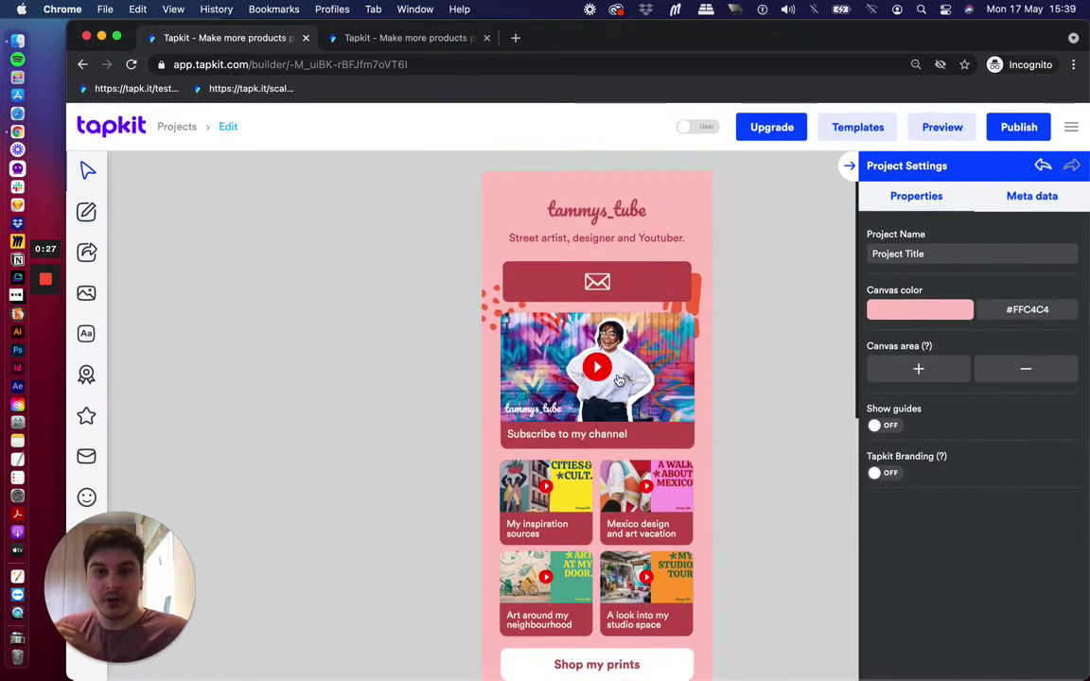
- Switch to the Holly's project and look through its four frames, ending on frame 1
{"action": "left_click", "coordinate": [438, 38]}
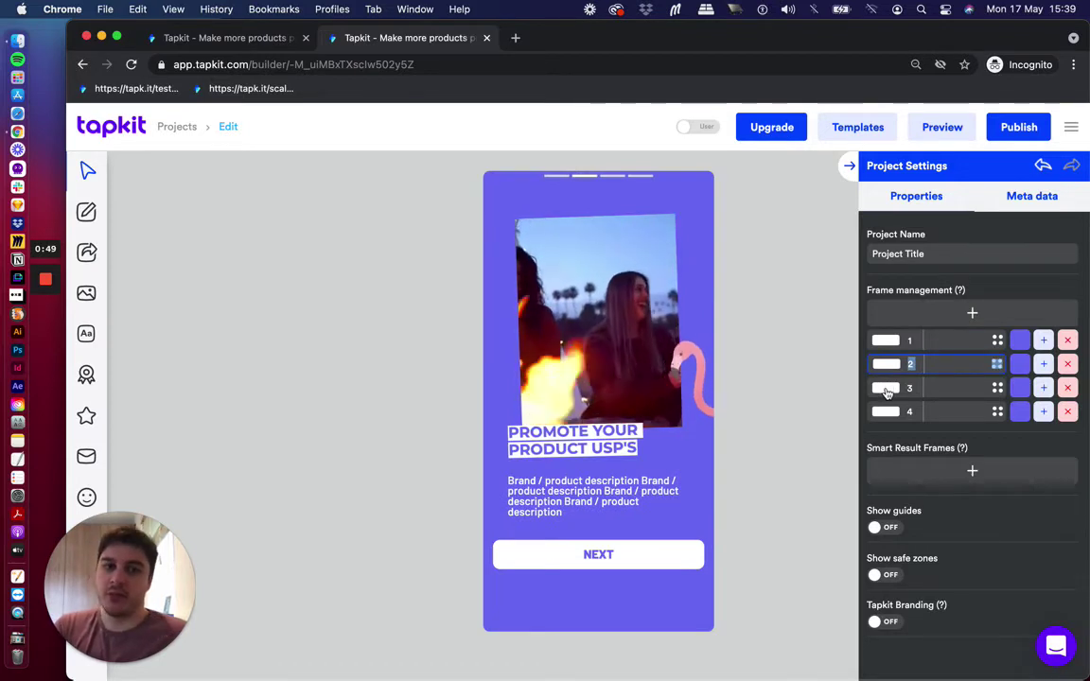
{"action": "left_click", "coordinate": [887, 389]}
{"action": "left_click", "coordinate": [890, 412]}
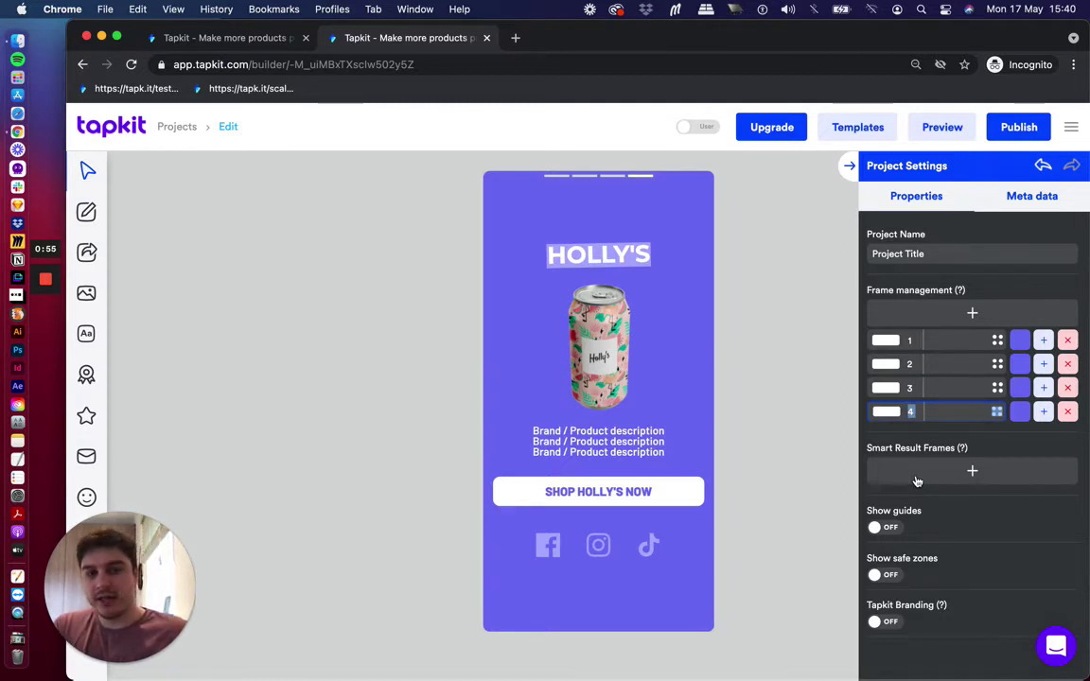
{"action": "left_click", "coordinate": [885, 388]}
{"action": "left_click", "coordinate": [885, 364]}
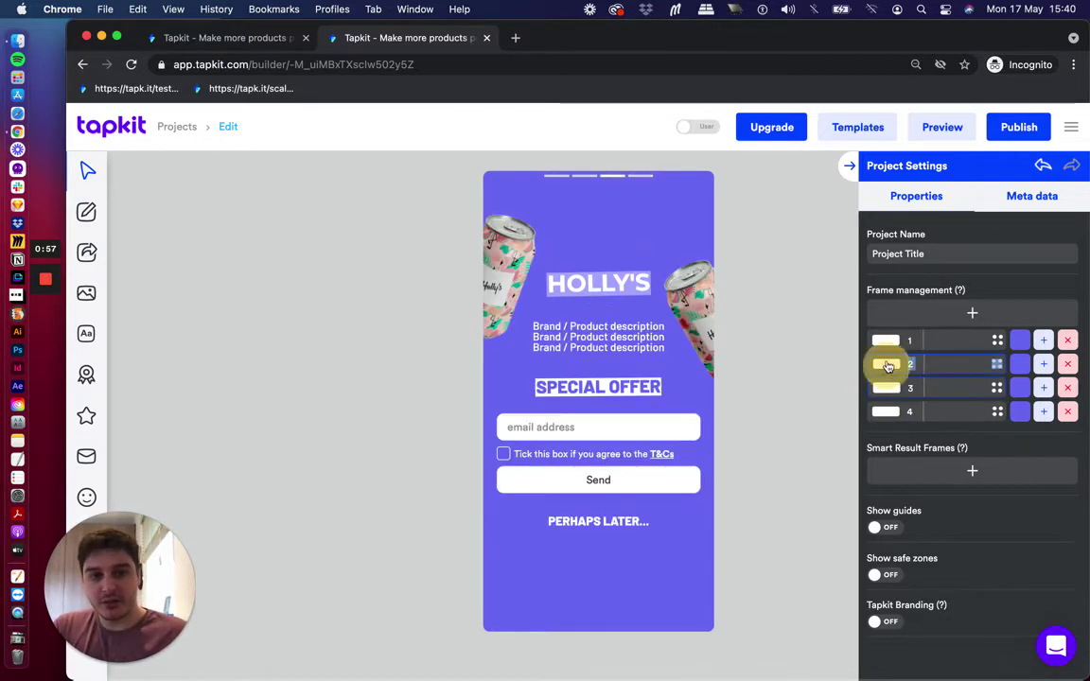
{"action": "left_click", "coordinate": [886, 341]}
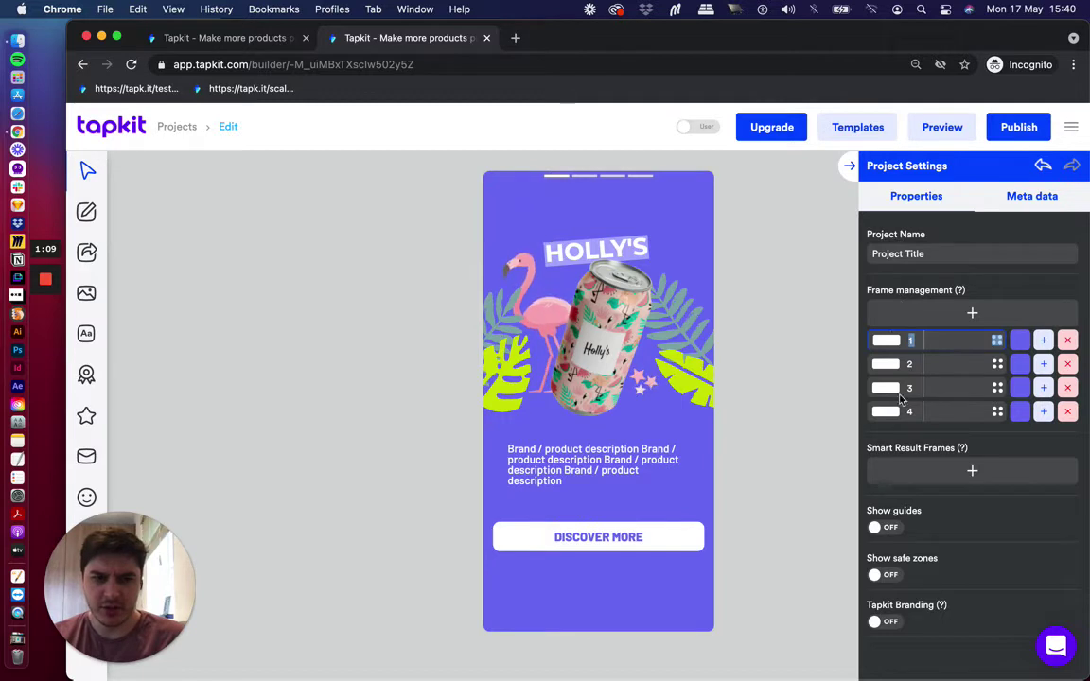
- Show the guides and safe zones on the Holly's frame, and hide both again
{"action": "left_click", "coordinate": [875, 526]}
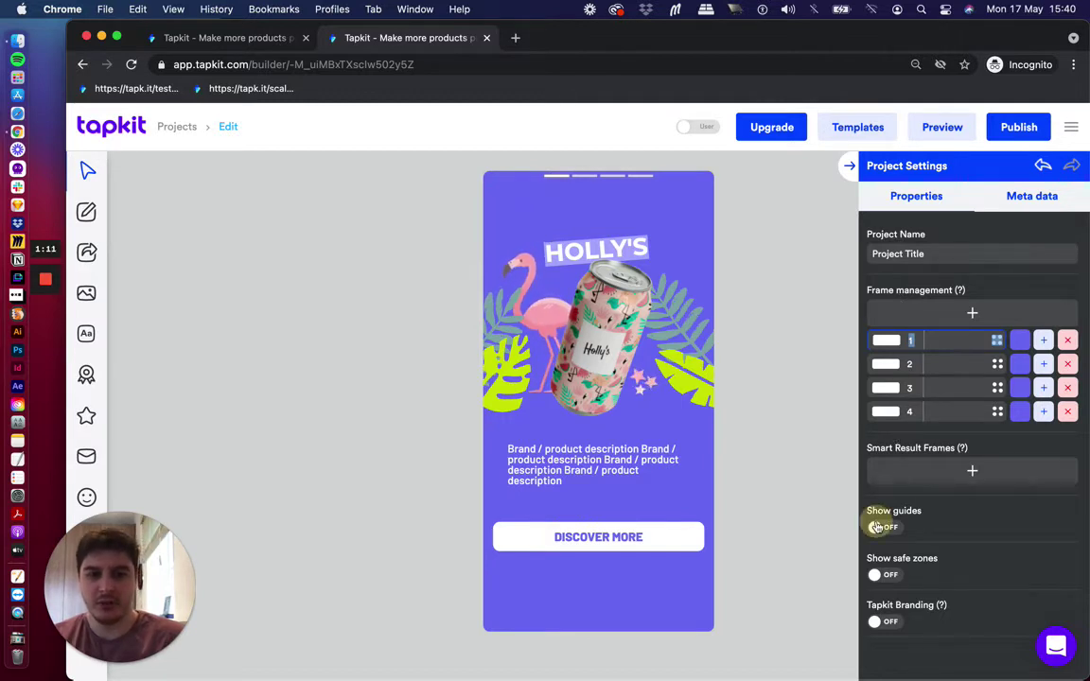
{"action": "left_click", "coordinate": [876, 575]}
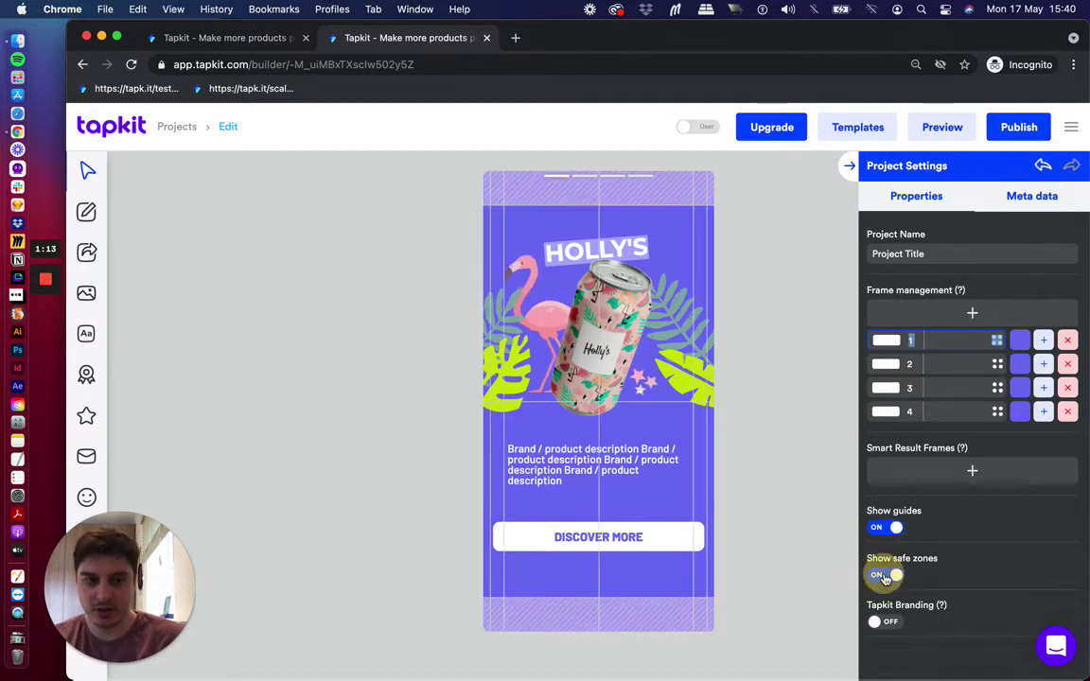
{"action": "left_click", "coordinate": [881, 575]}
{"action": "left_click", "coordinate": [875, 527]}
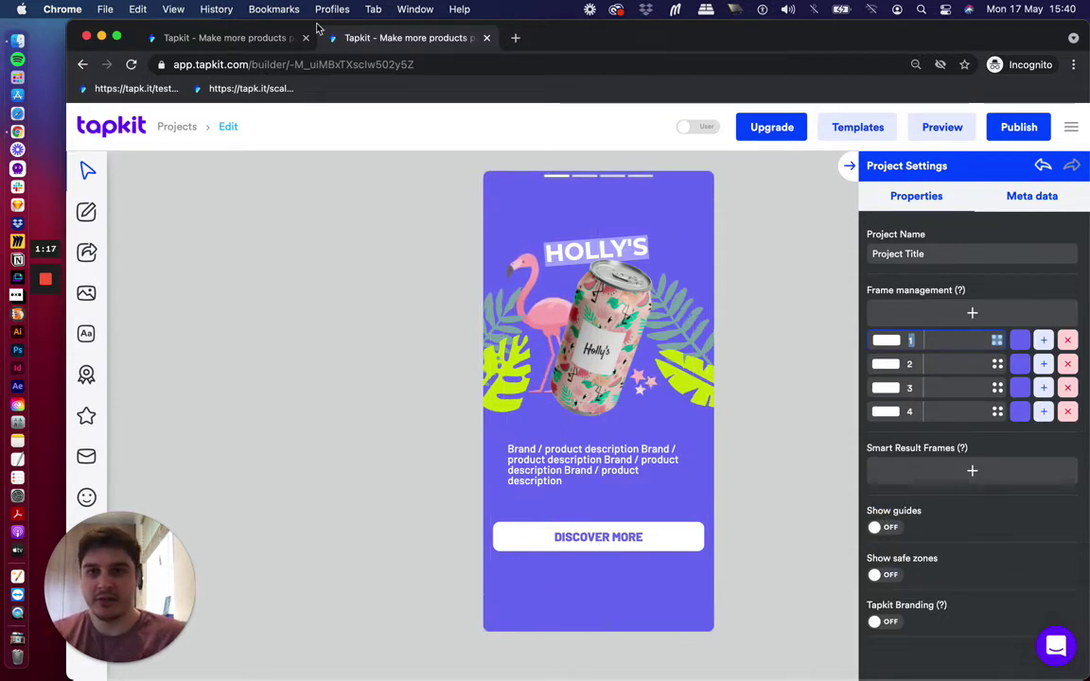
- Switch back to the tammys_tube project, turn on its guides, and check the layout along the page
{"action": "left_click", "coordinate": [238, 38]}
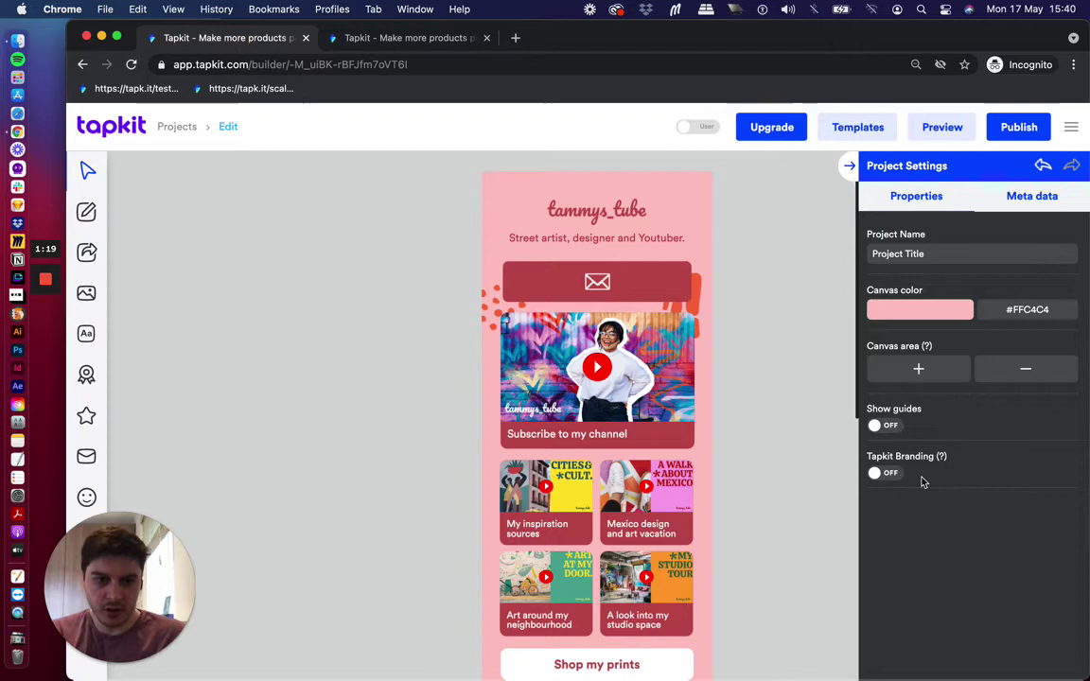
{"action": "left_click", "coordinate": [875, 425]}
{"action": "scroll", "coordinate": [598, 326], "scroll_direction": "down", "scroll_amount": 3}
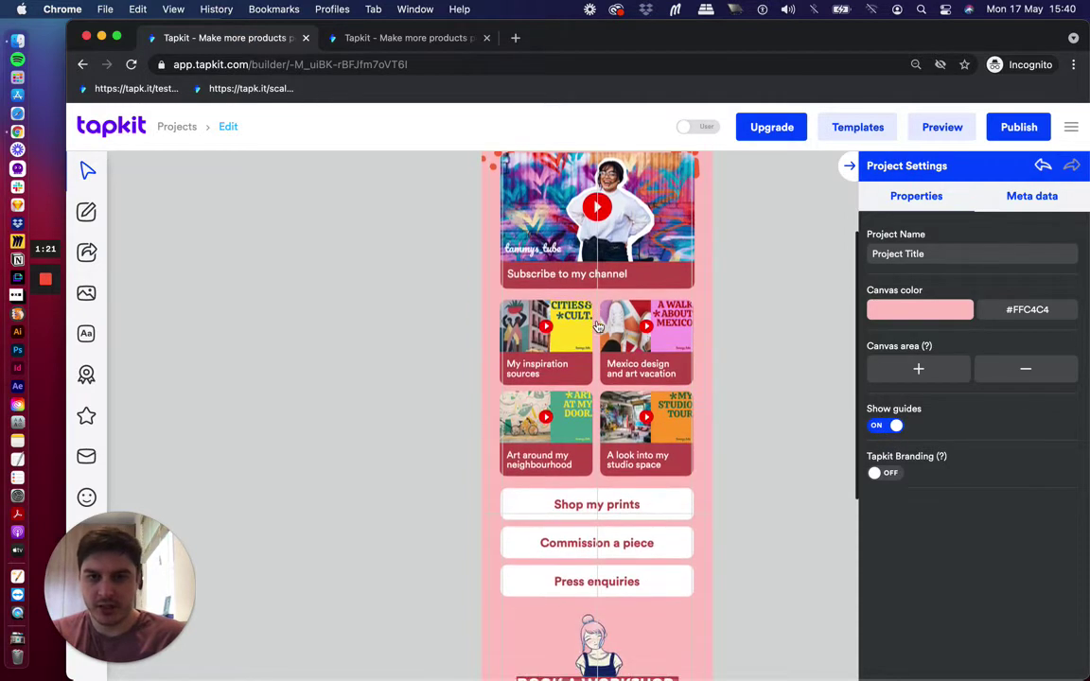
{"action": "scroll", "coordinate": [598, 326], "scroll_direction": "down", "scroll_amount": 3}
{"action": "scroll", "coordinate": [598, 326], "scroll_direction": "down", "scroll_amount": 2}
{"action": "scroll", "coordinate": [598, 326], "scroll_direction": "up", "scroll_amount": 2}
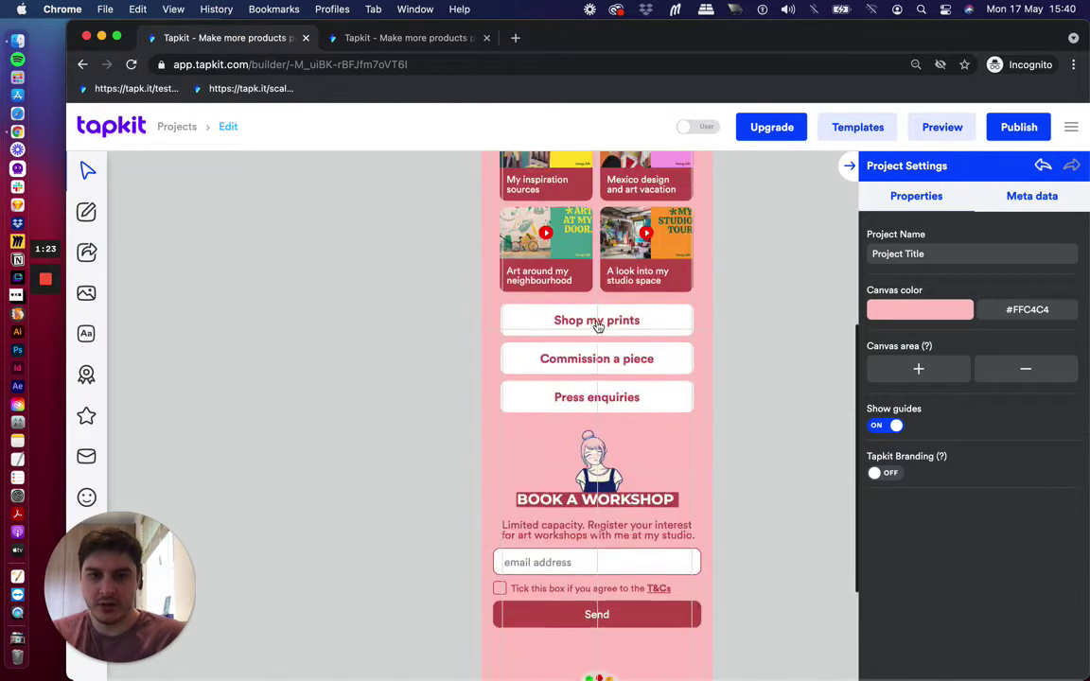
{"action": "scroll", "coordinate": [598, 326], "scroll_direction": "up", "scroll_amount": 6}
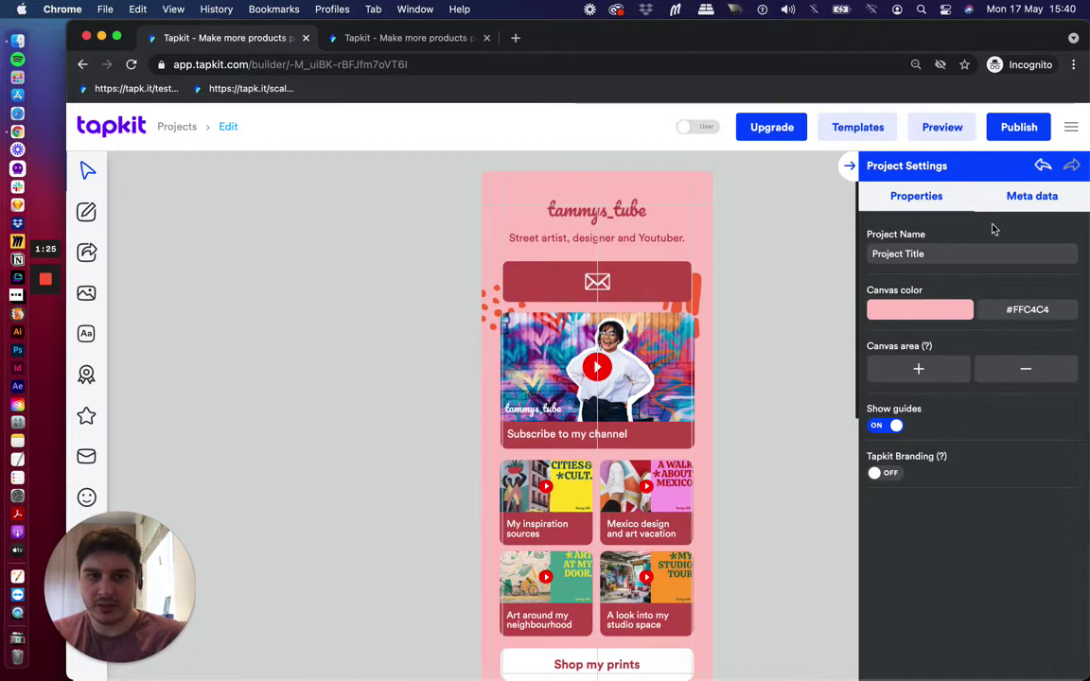
- Examine the tammys_tube project's meta data settings, including the unfurl image and description, and return to its properties
{"action": "left_click", "coordinate": [1018, 204]}
{"action": "scroll", "coordinate": [917, 432], "scroll_direction": "down", "scroll_amount": 1}
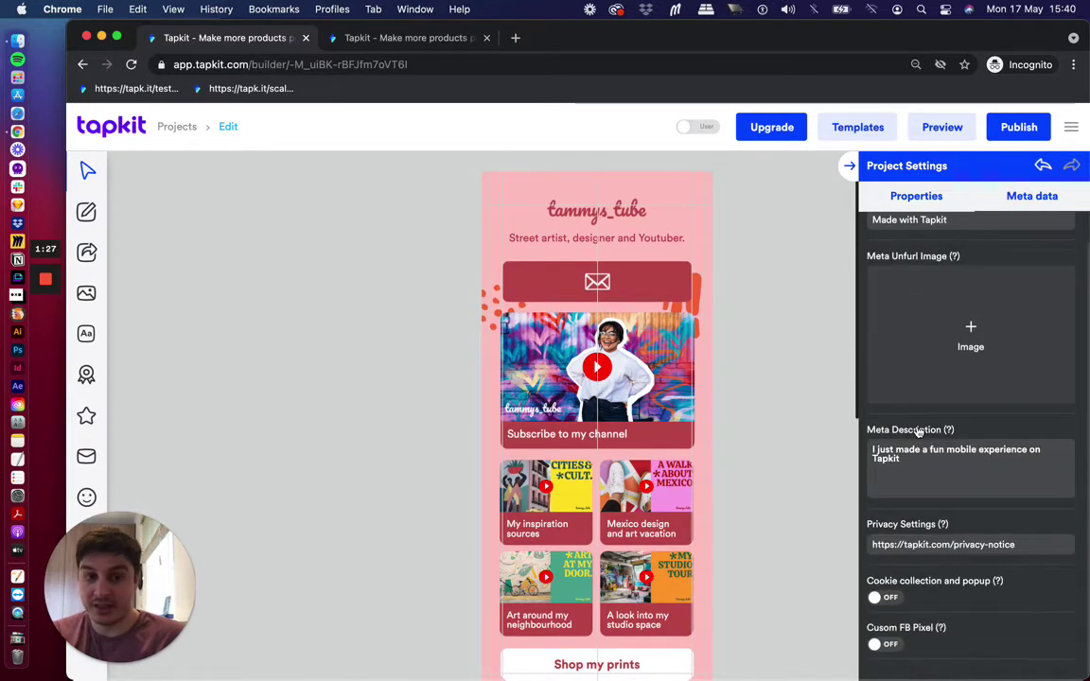
{"action": "scroll", "coordinate": [917, 432], "scroll_direction": "up", "scroll_amount": 1}
{"action": "left_click", "coordinate": [910, 198]}
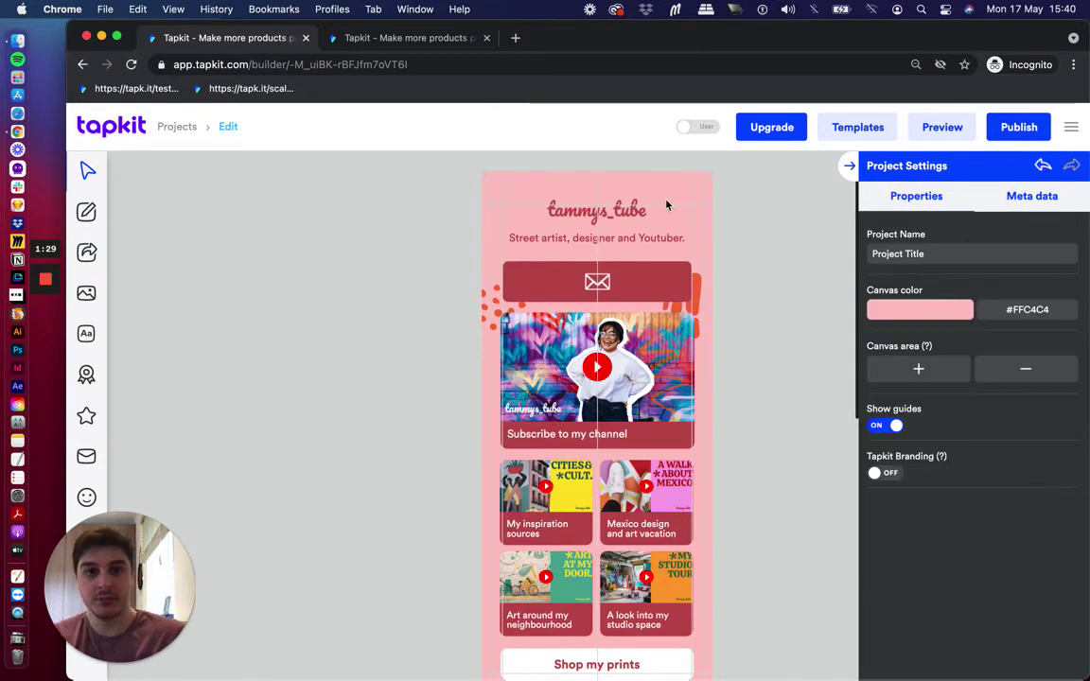
- Recolour the orange dots graphic beside the email card to purple #7172F3
{"action": "left_click", "coordinate": [498, 300]}
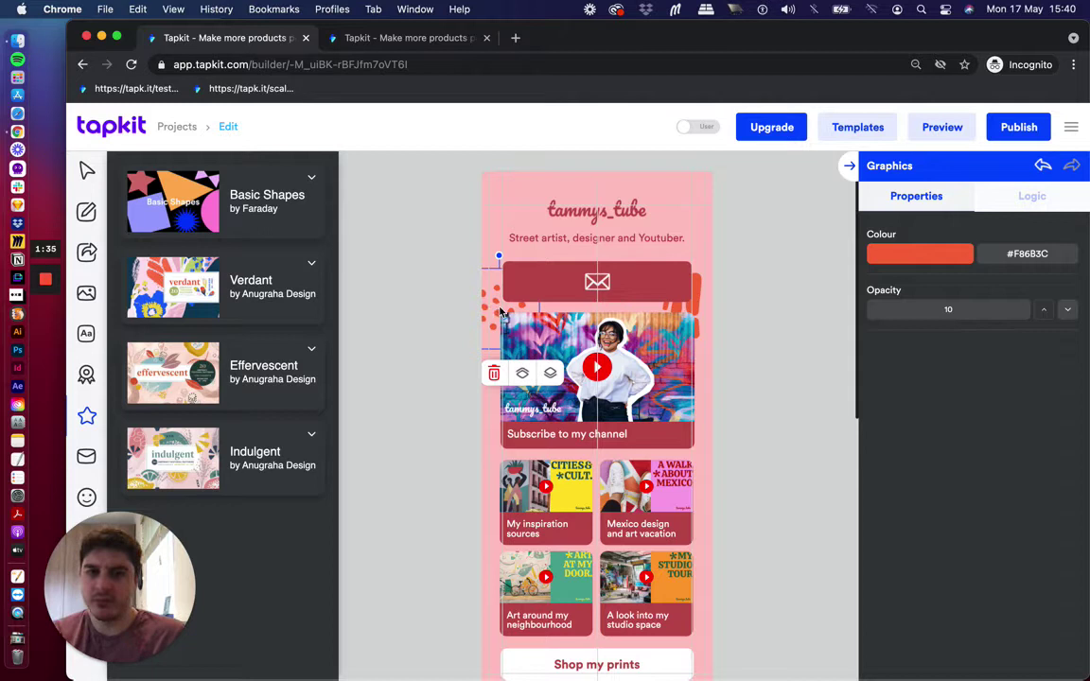
{"action": "left_click", "coordinate": [918, 264]}
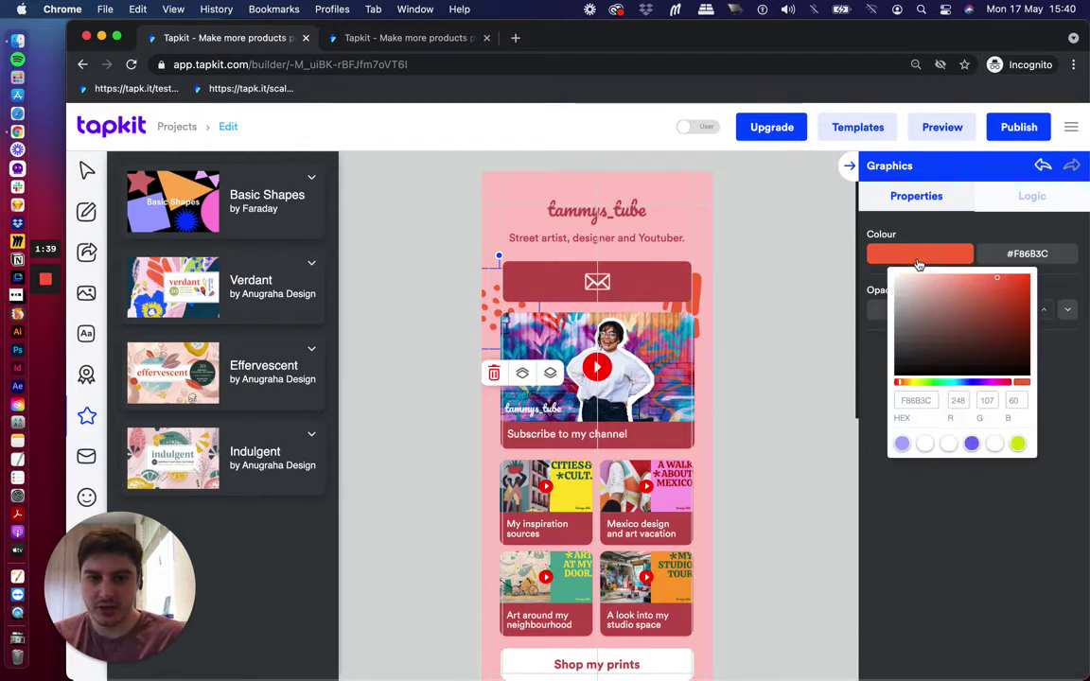
{"action": "left_click", "coordinate": [971, 445]}
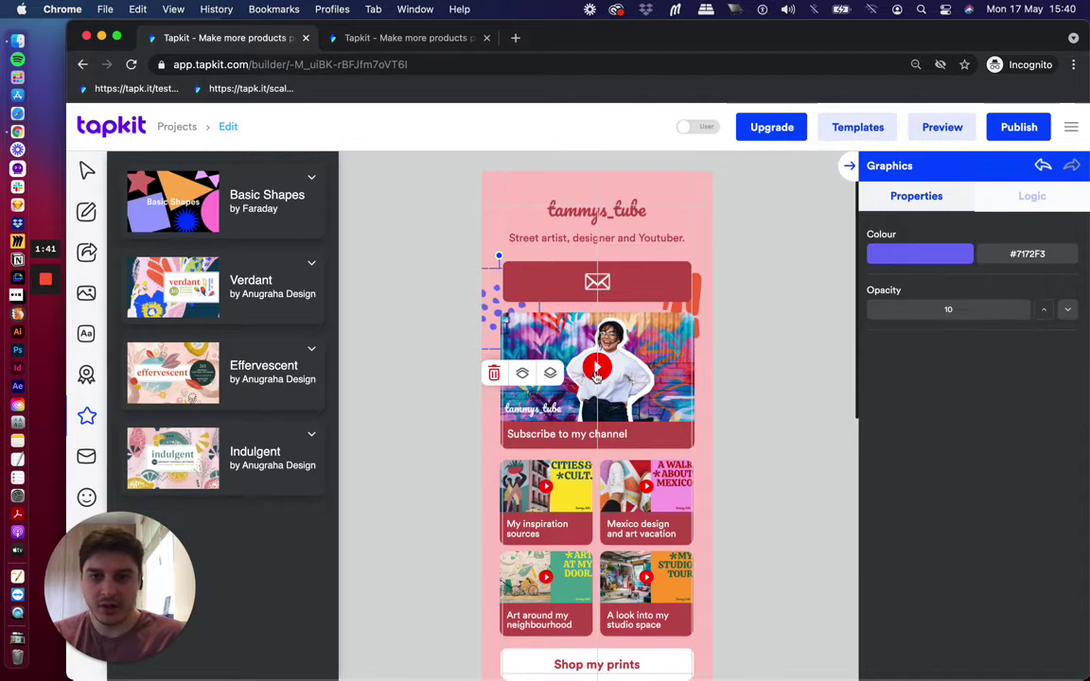
- Enlarge the purple dots graphic, change its layer order, and move it up over the email card's edge
{"action": "left_click", "coordinate": [550, 377]}
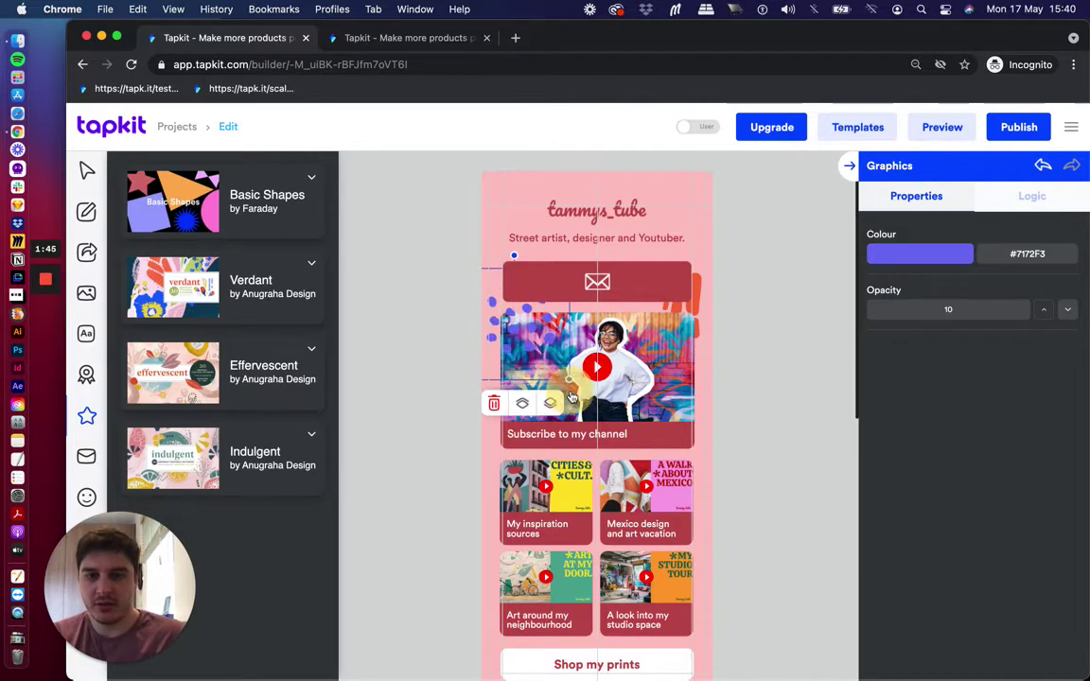
{"action": "left_click", "coordinate": [446, 295]}
{"action": "left_click", "coordinate": [545, 365]}
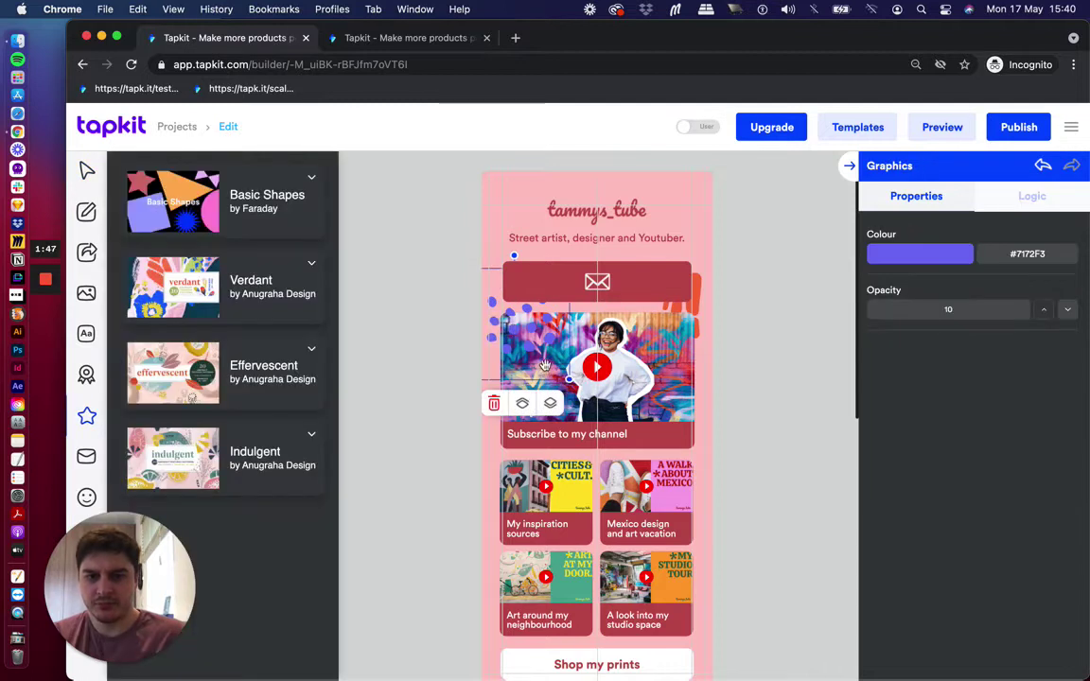
{"action": "left_click", "coordinate": [553, 405]}
{"action": "left_click_drag", "start_coordinate": [525, 321], "coordinate": [518, 290]}
- Set the email contact card's background colour to purple #7172F3
{"action": "left_click", "coordinate": [636, 295]}
{"action": "left_click", "coordinate": [638, 289]}
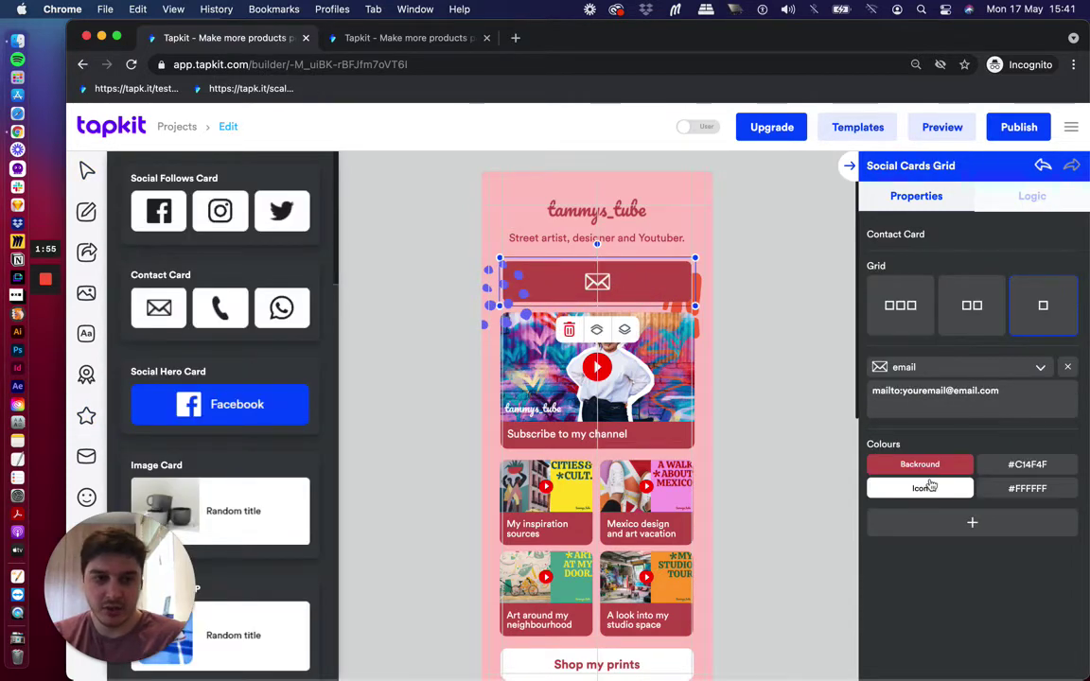
{"action": "left_click", "coordinate": [923, 464]}
{"action": "left_click", "coordinate": [972, 654]}
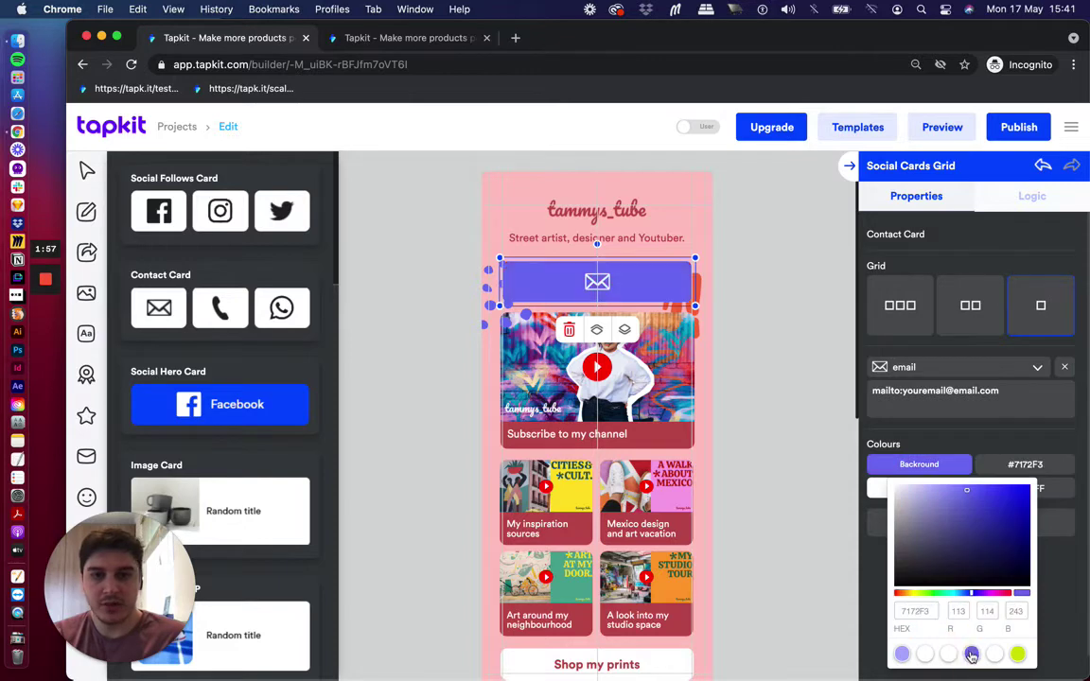
{"action": "left_click", "coordinate": [757, 364]}
- Move the woman illustration above the Book a Workshop heading slightly to the right and down
{"action": "scroll", "coordinate": [602, 521], "scroll_direction": "down", "scroll_amount": 3}
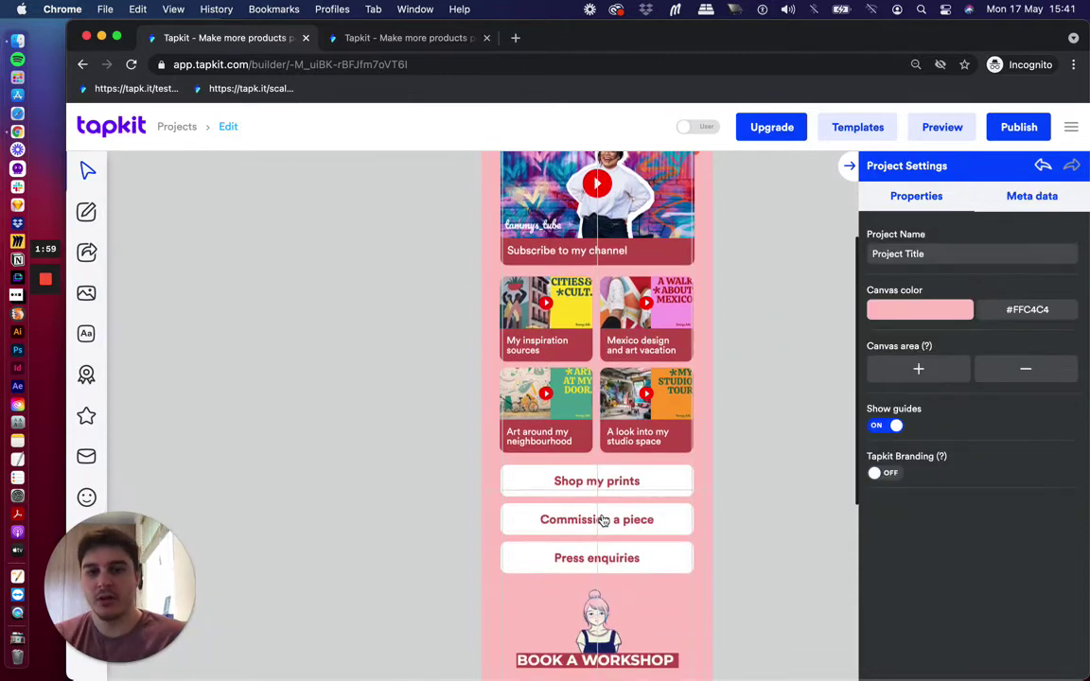
{"action": "scroll", "coordinate": [603, 520], "scroll_direction": "down", "scroll_amount": 2}
{"action": "left_click", "coordinate": [590, 502]}
{"action": "mouse_move", "coordinate": [590, 503]}
{"action": "left_mouse_down"}
{"action": "mouse_move", "coordinate": [662, 501]}
{"action": "mouse_move", "coordinate": [565, 512]}
{"action": "mouse_move", "coordinate": [606, 512]}
{"action": "left_mouse_up"}
{"action": "left_click", "coordinate": [676, 515]}
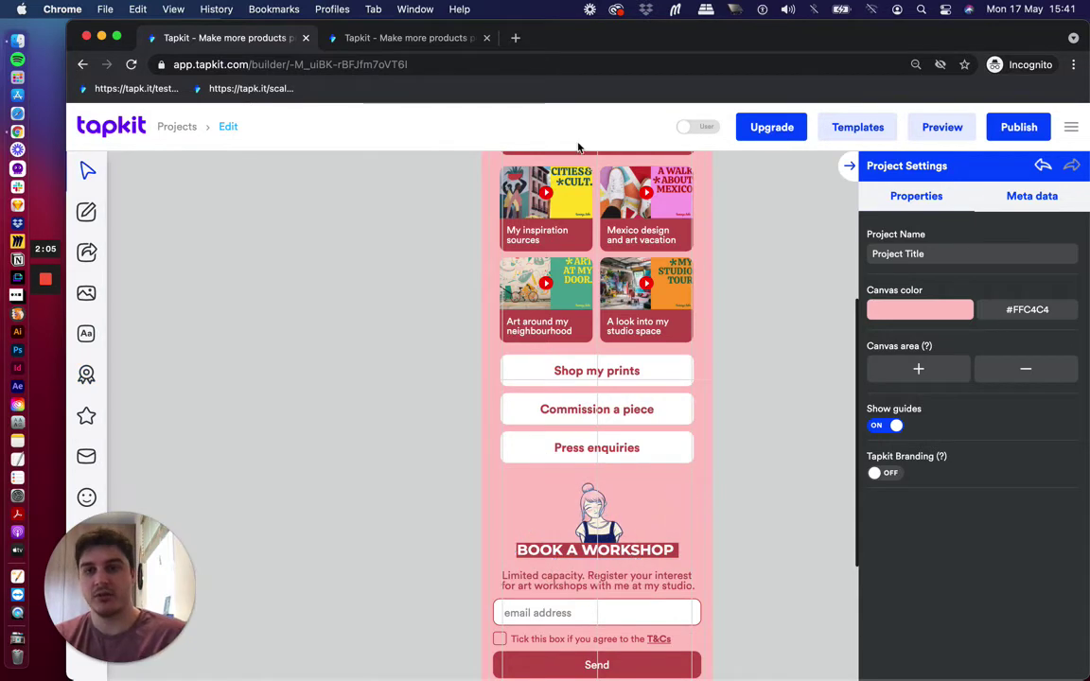
- Switch to the Holly's project and replace frame 1's can image with the uploaded pink hand "Hi!" image
{"action": "left_click", "coordinate": [377, 42]}
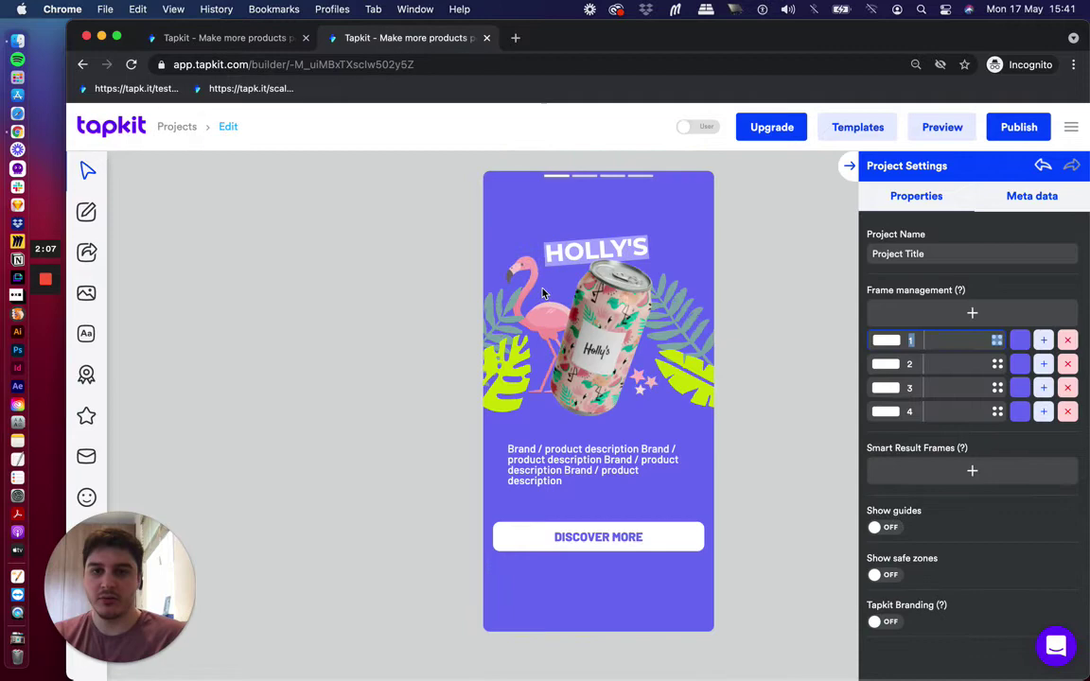
{"action": "left_click", "coordinate": [587, 315]}
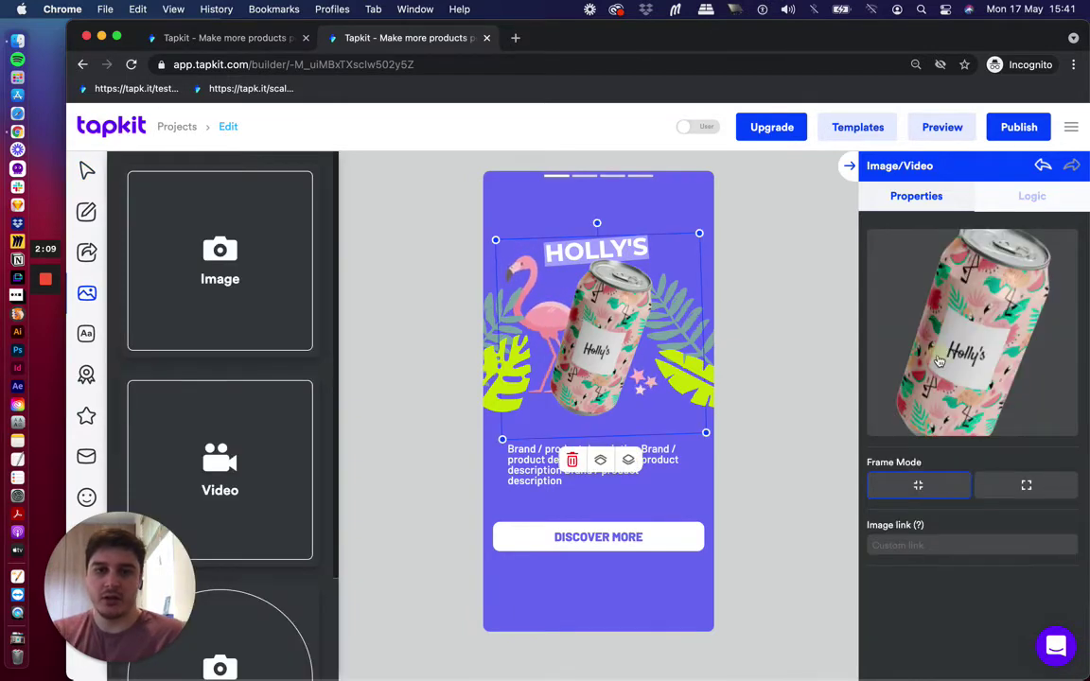
{"action": "left_click", "coordinate": [879, 321]}
{"action": "scroll", "coordinate": [540, 481], "scroll_direction": "down", "scroll_amount": 3}
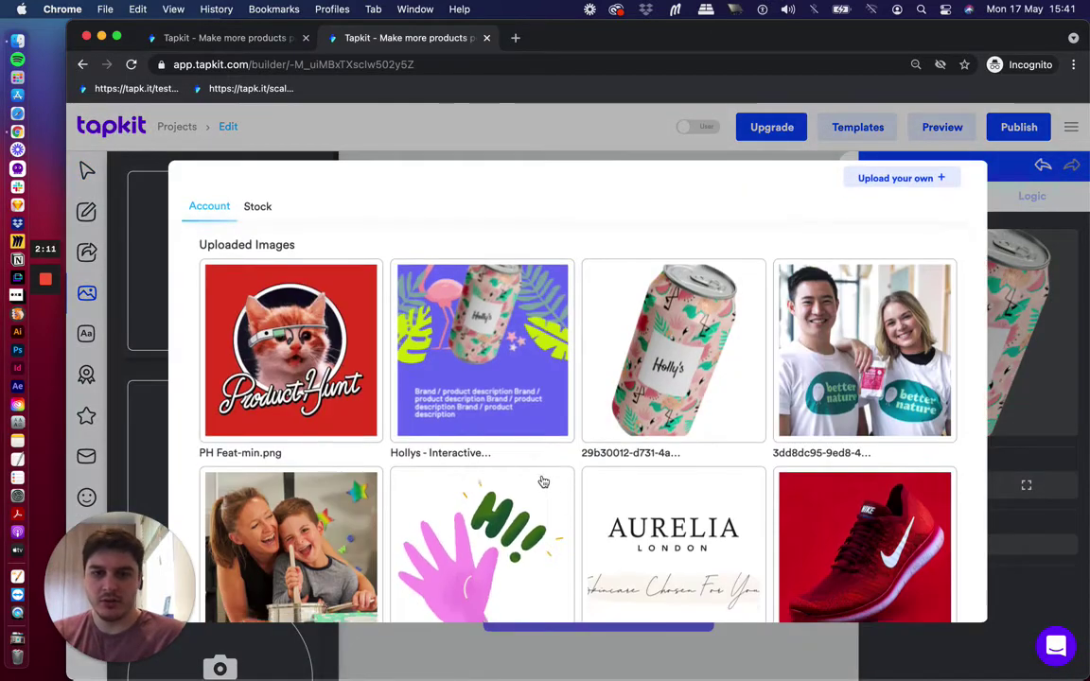
{"action": "left_click", "coordinate": [467, 514]}
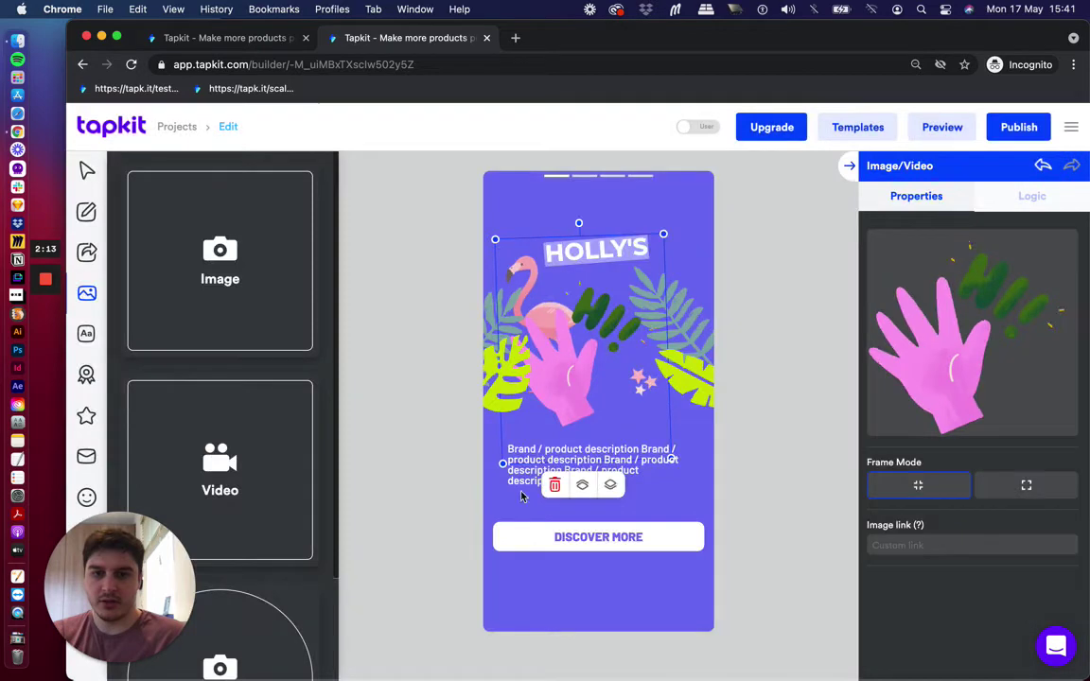
- Move the pink hand image slightly up and to the right on frame 1
{"action": "left_click", "coordinate": [584, 378]}
{"action": "left_click", "coordinate": [572, 376]}
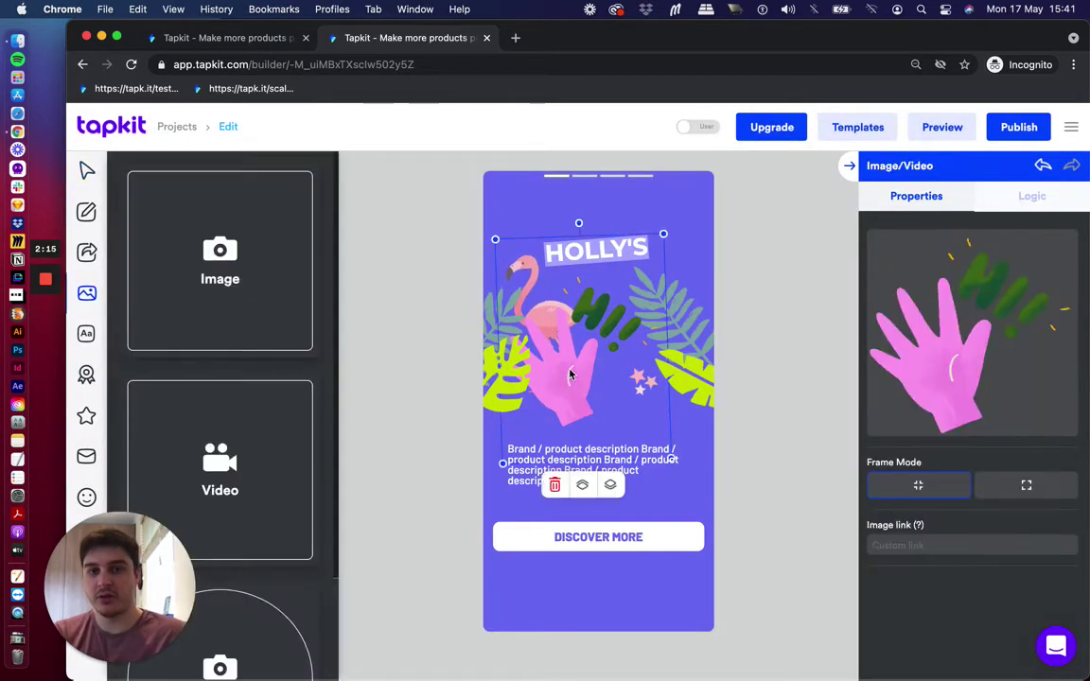
{"action": "left_click", "coordinate": [606, 362]}
{"action": "left_click", "coordinate": [606, 371]}
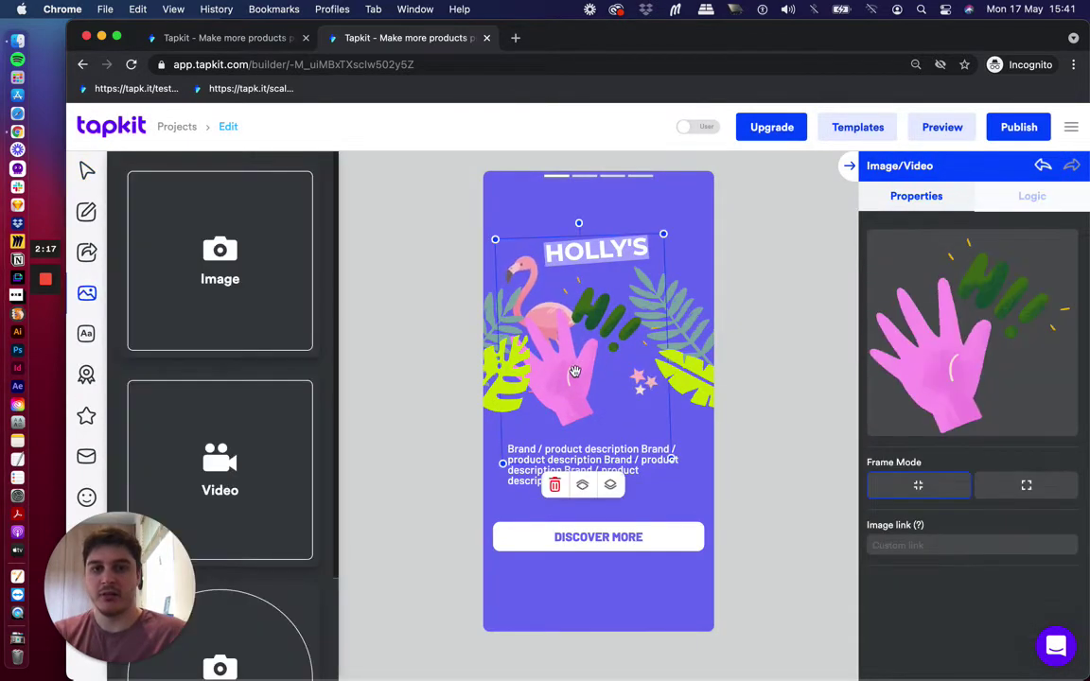
{"action": "left_click_drag", "start_coordinate": [608, 374], "coordinate": [628, 360]}
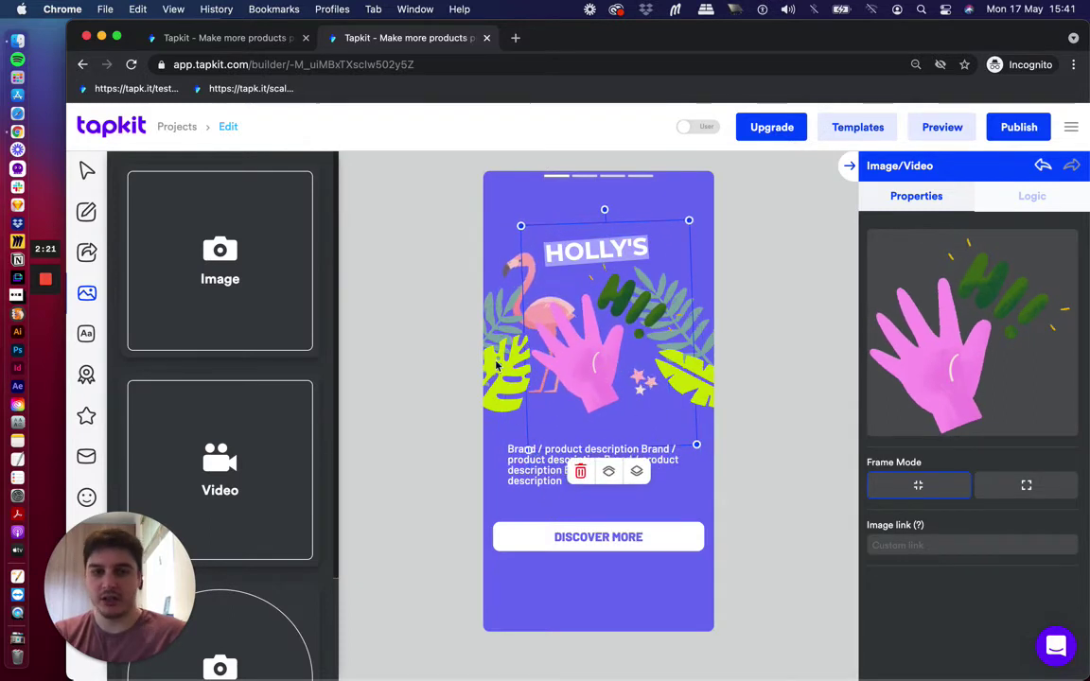
- Look through the available card types, from the social follows and contact cards down to the image grid card
{"action": "left_click", "coordinate": [454, 265]}
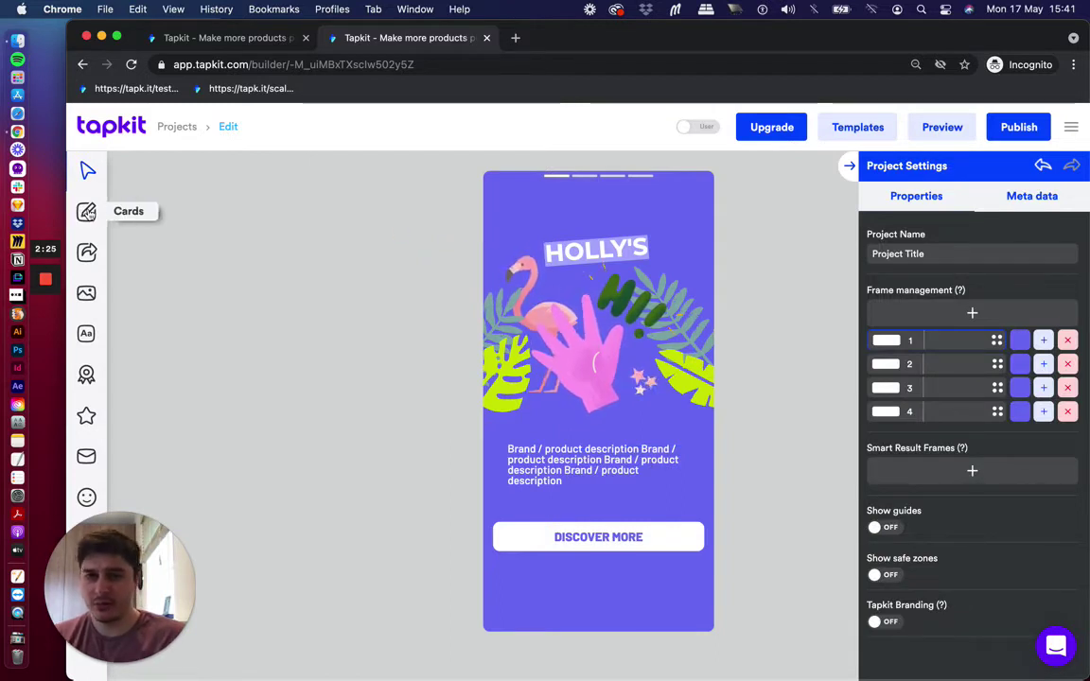
{"action": "left_click_drag", "start_coordinate": [157, 547], "coordinate": [462, 476]}
{"action": "left_click", "coordinate": [86, 211]}
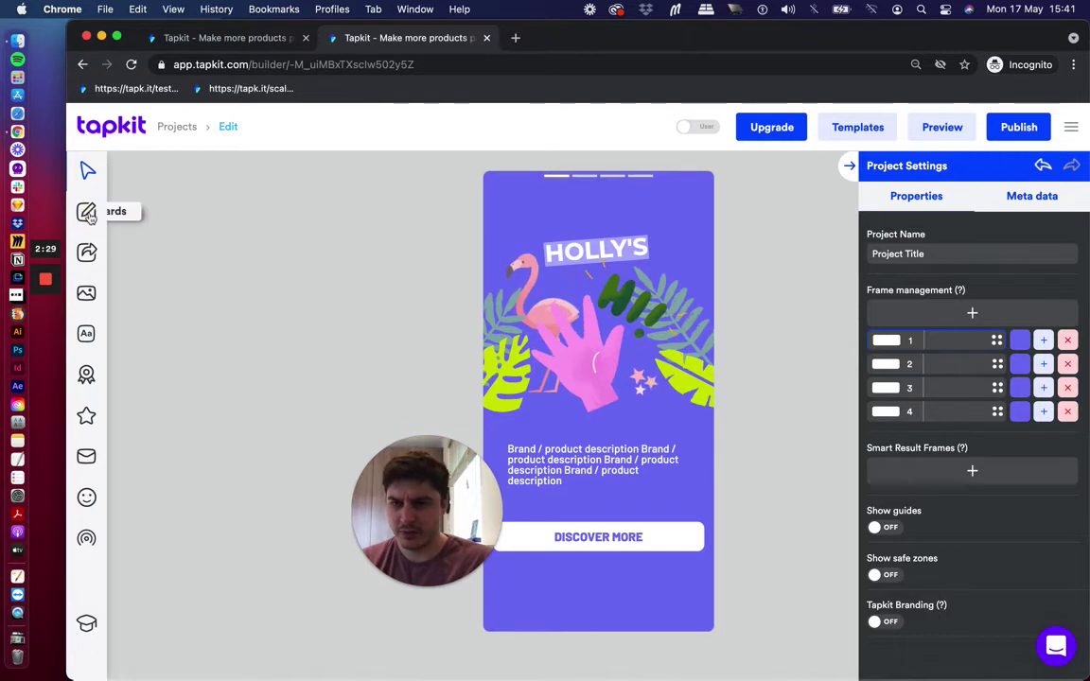
{"action": "left_click", "coordinate": [86, 212]}
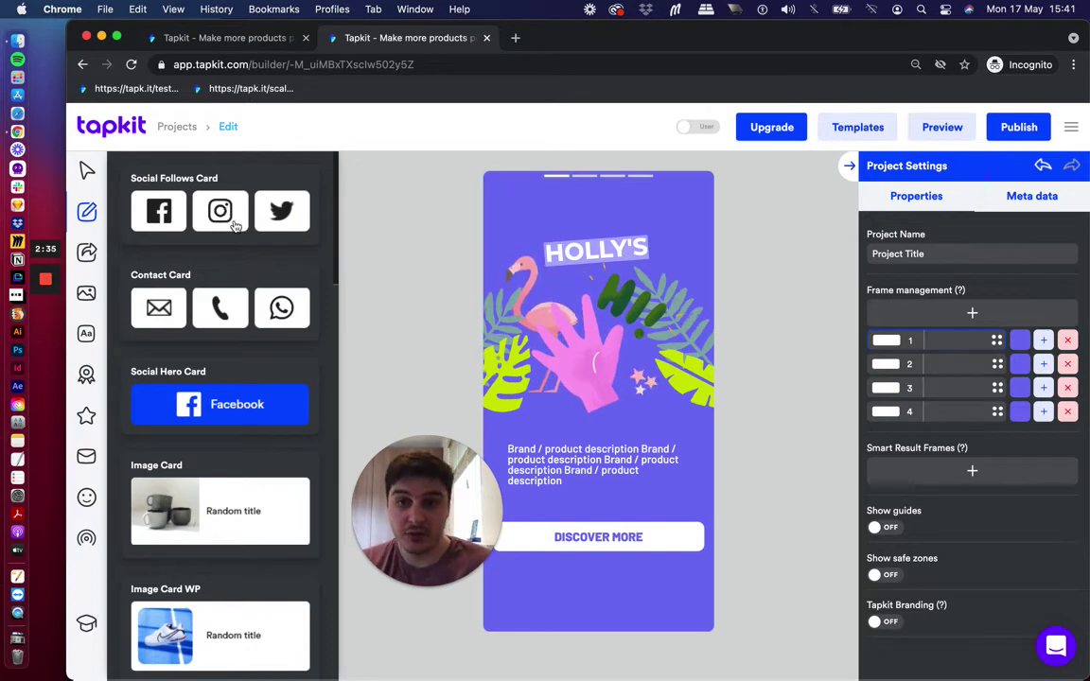
{"action": "scroll", "coordinate": [235, 225], "scroll_direction": "down", "scroll_amount": 3}
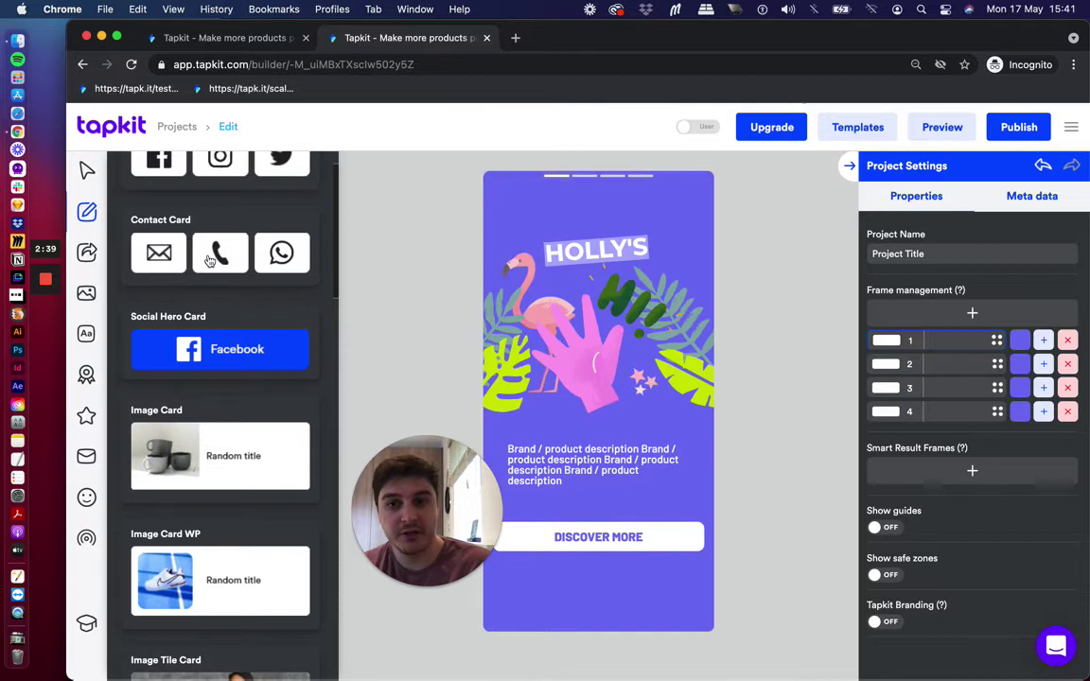
{"action": "scroll", "coordinate": [217, 302], "scroll_direction": "down", "scroll_amount": 5}
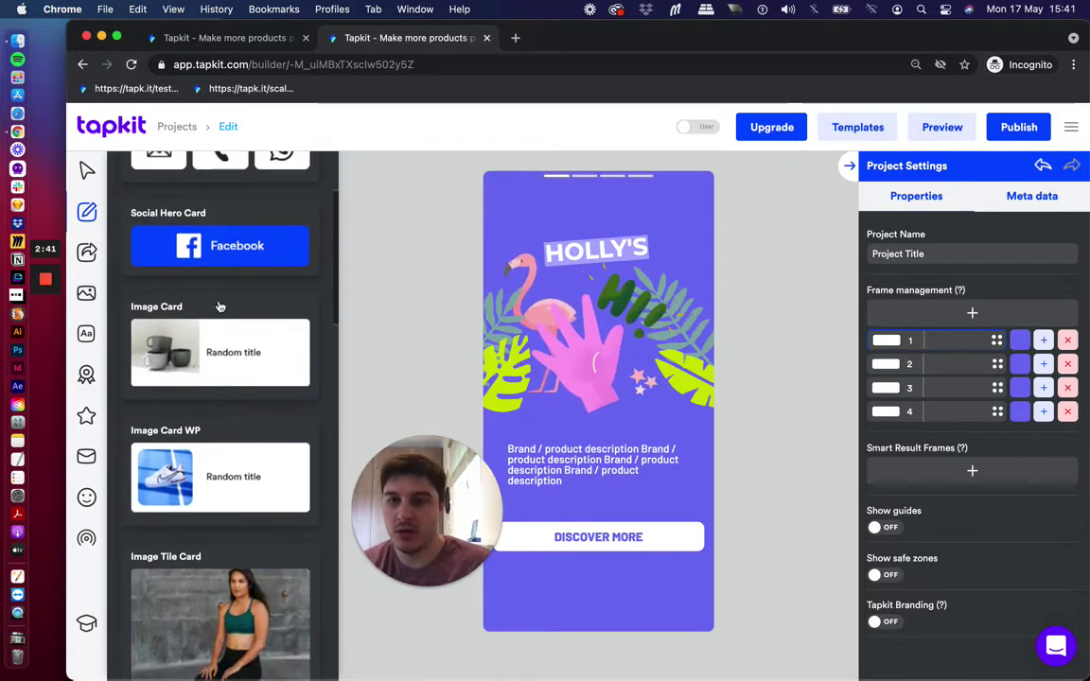
{"action": "scroll", "coordinate": [219, 306], "scroll_direction": "down", "scroll_amount": 4}
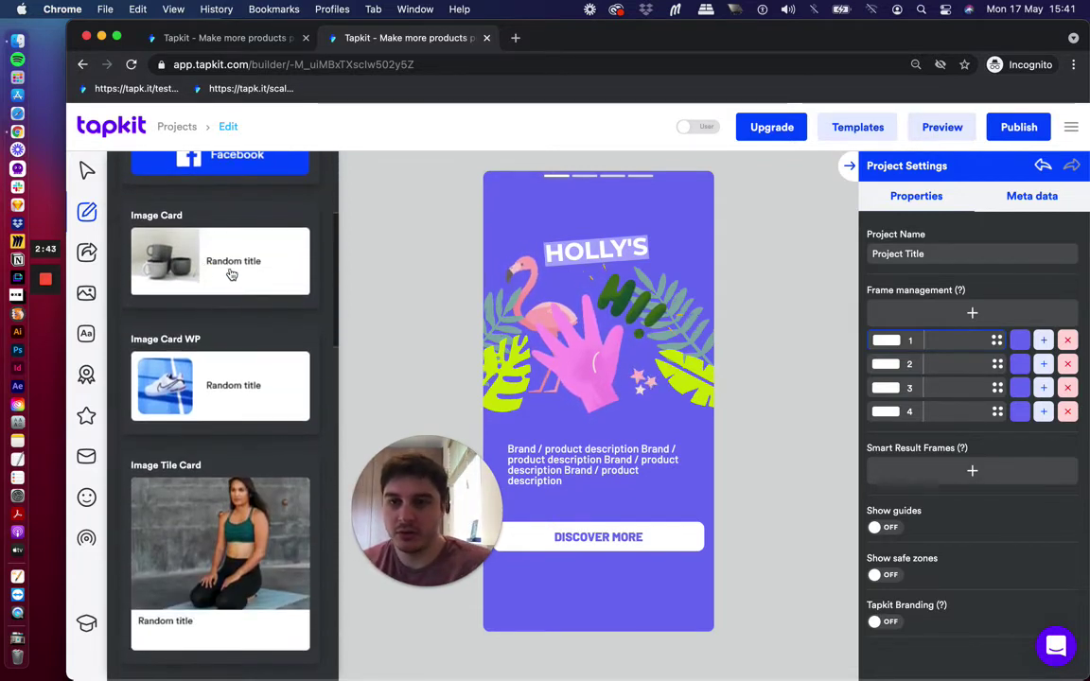
{"action": "scroll", "coordinate": [231, 273], "scroll_direction": "down", "scroll_amount": 6}
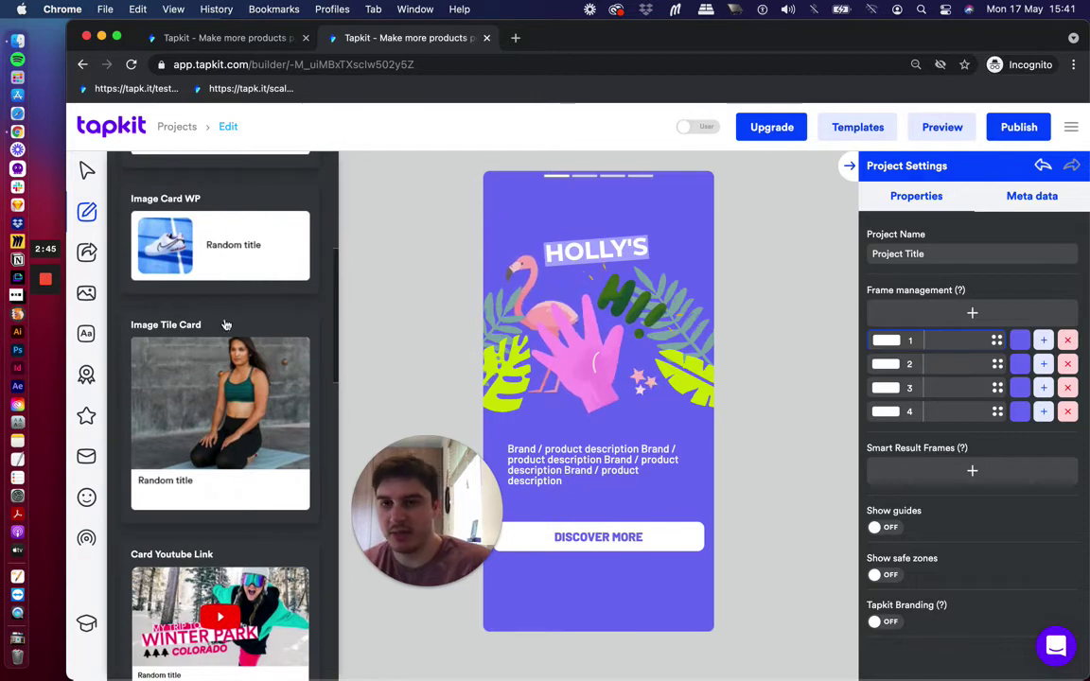
{"action": "scroll", "coordinate": [220, 356], "scroll_direction": "down", "scroll_amount": 20}
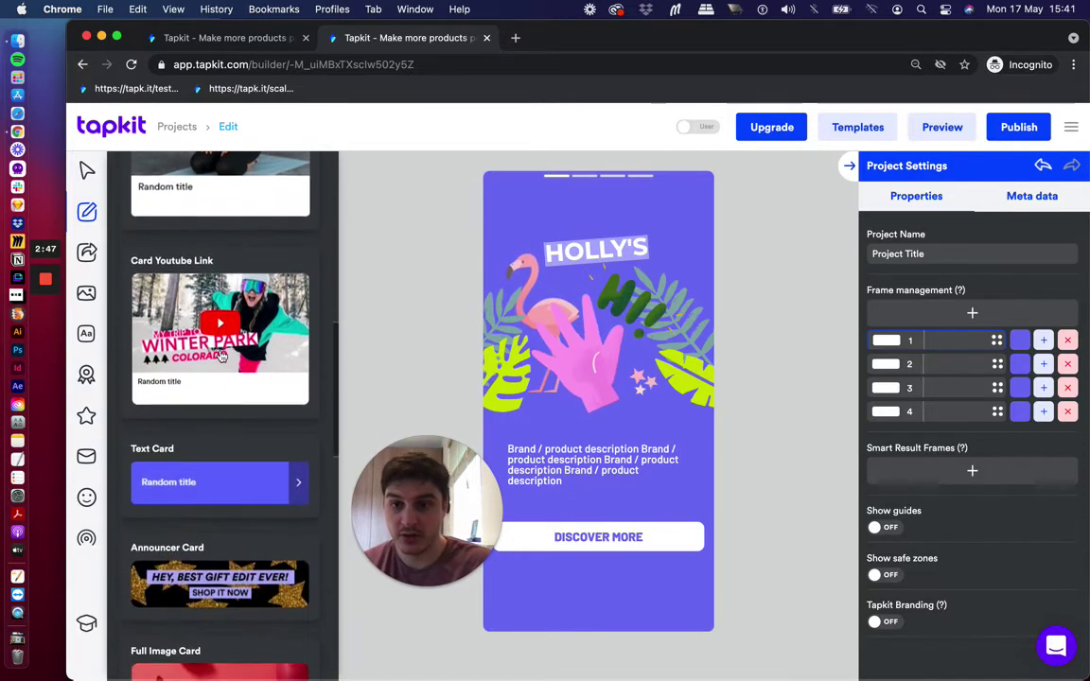
{"action": "scroll", "coordinate": [219, 356], "scroll_direction": "down", "scroll_amount": 1}
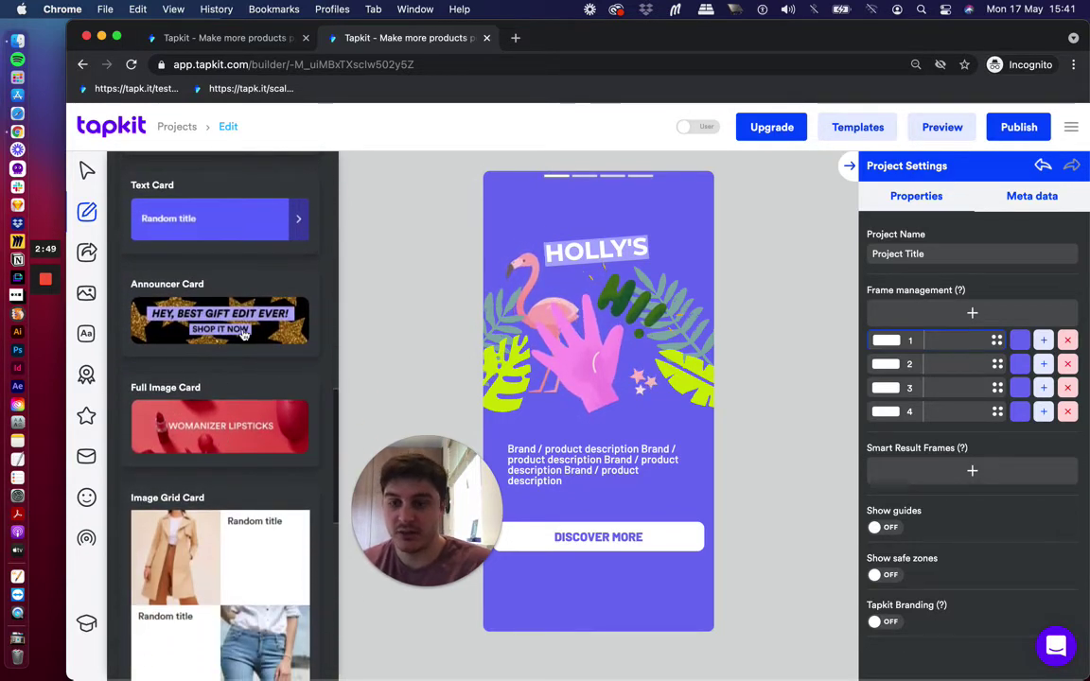
{"action": "scroll", "coordinate": [226, 457], "scroll_direction": "down", "scroll_amount": 7}
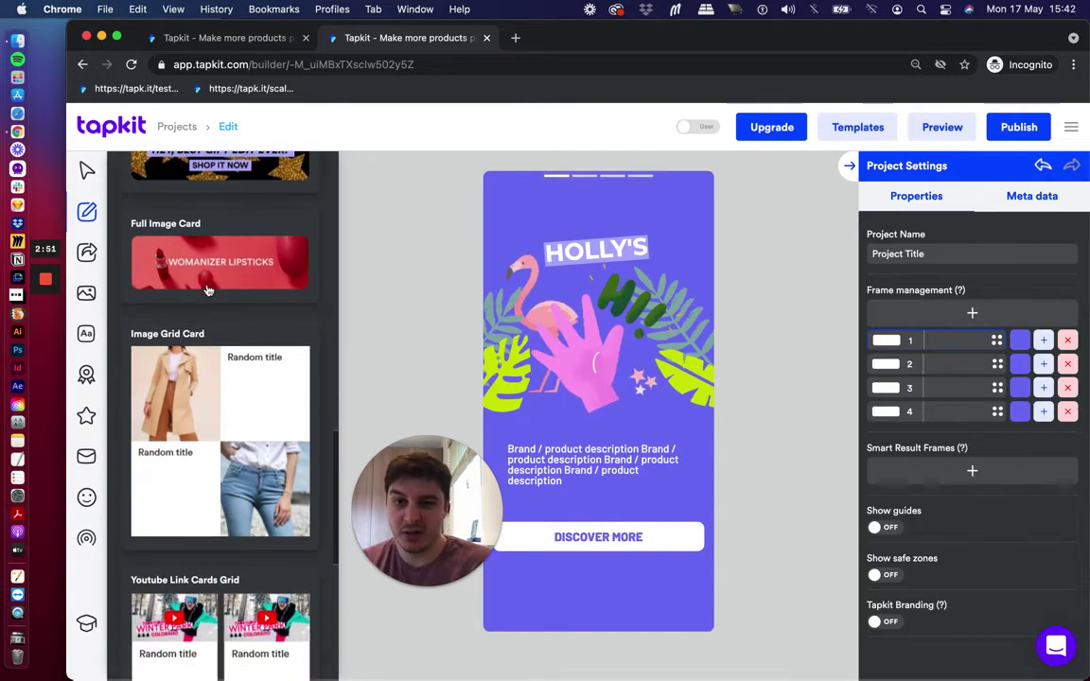
{"action": "scroll", "coordinate": [208, 290], "scroll_direction": "down", "scroll_amount": 20}
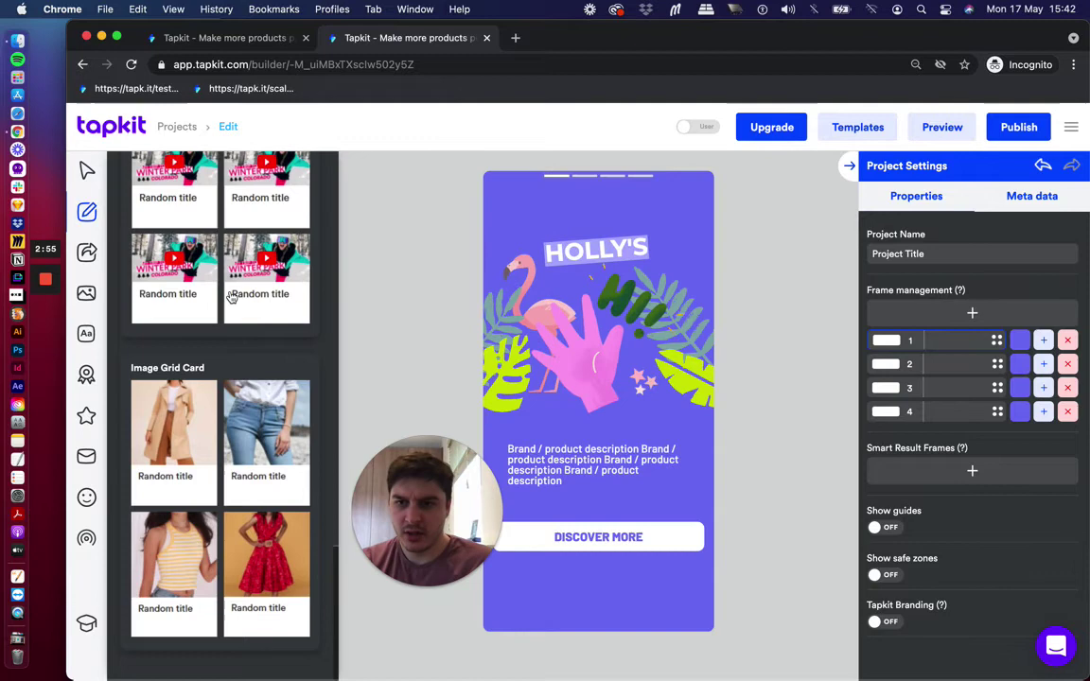
- Place an Image Tile Card over the hand image on frame 1 and delete it again
{"action": "scroll", "coordinate": [242, 328], "scroll_direction": "up", "scroll_amount": 12}
{"action": "scroll", "coordinate": [242, 329], "scroll_direction": "down", "scroll_amount": 15}
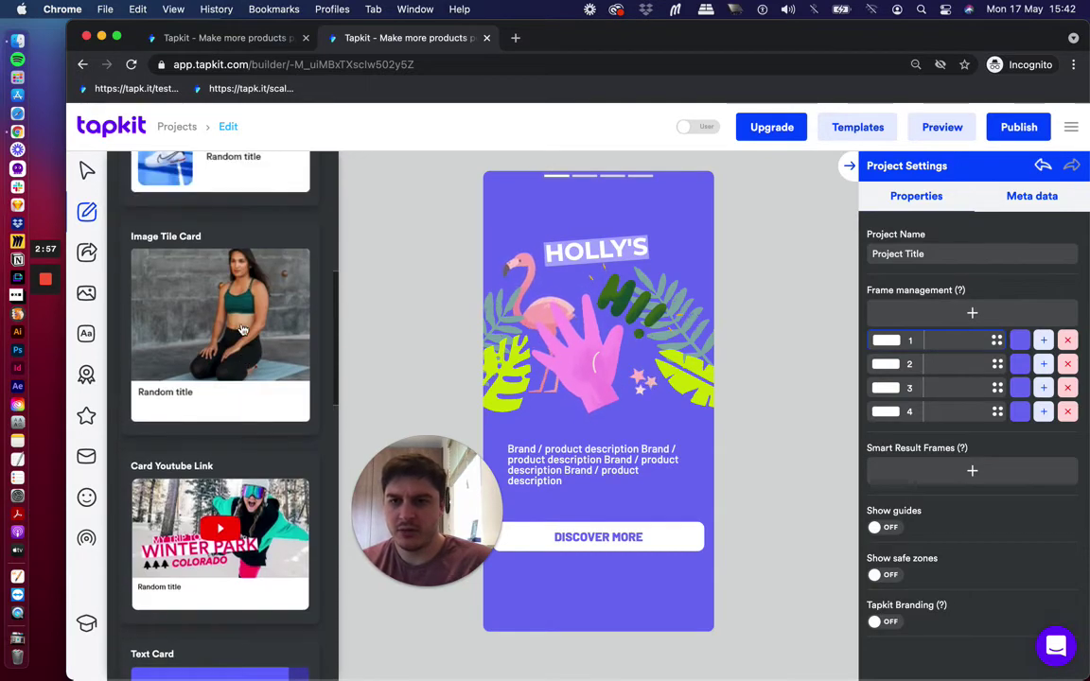
{"action": "left_click_drag", "start_coordinate": [193, 292], "coordinate": [503, 369]}
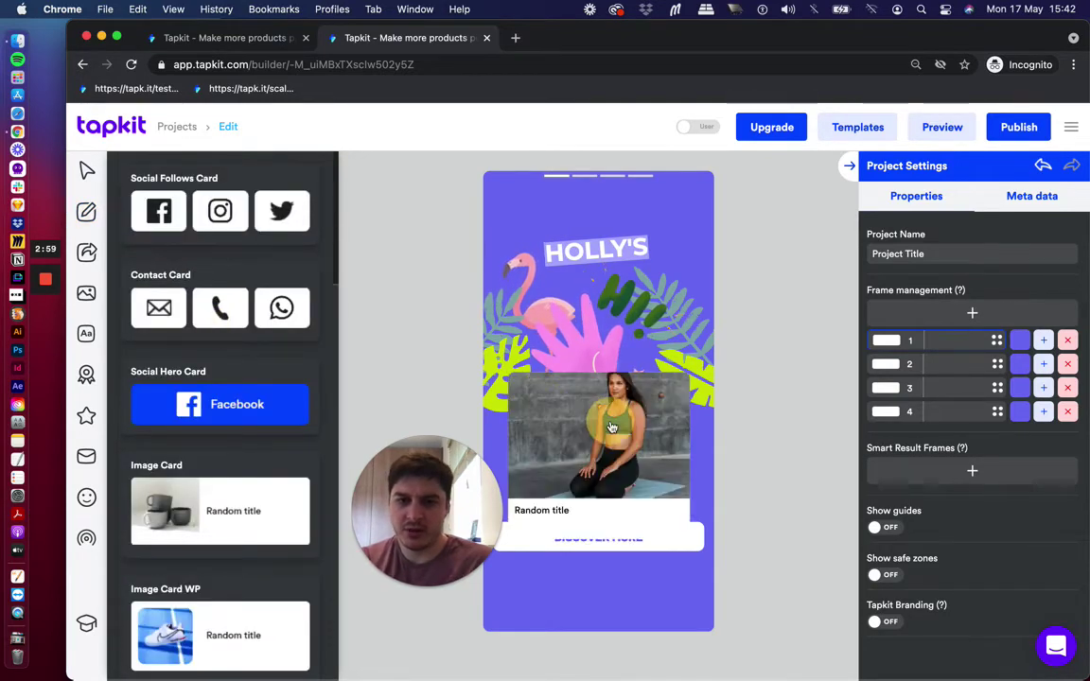
{"action": "left_click", "coordinate": [611, 427]}
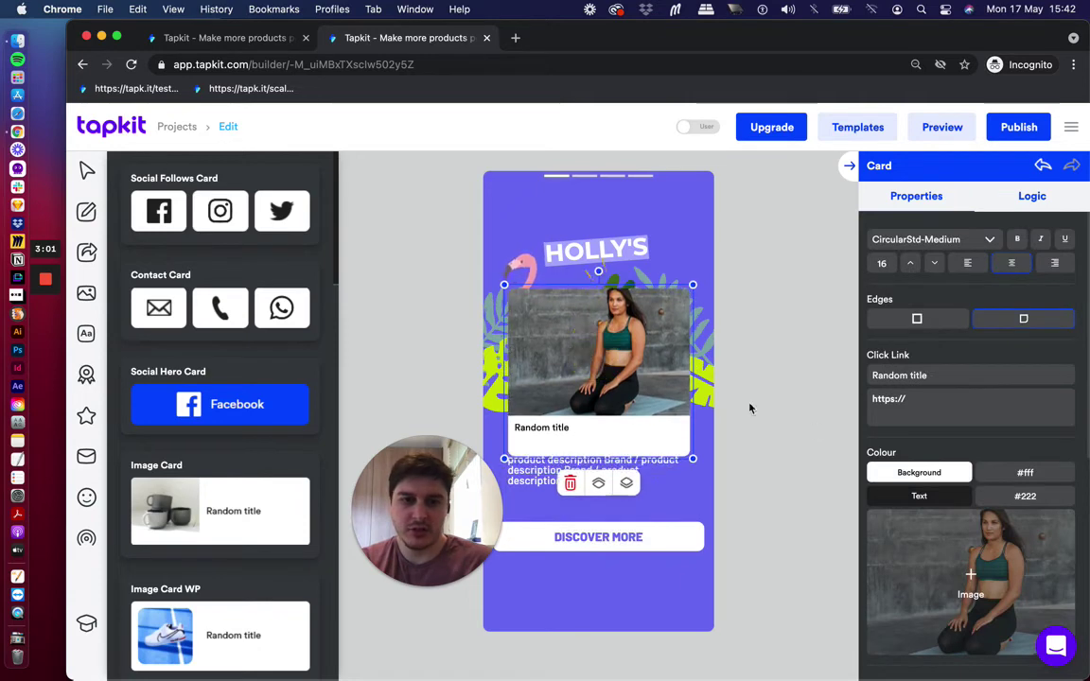
{"action": "left_click", "coordinate": [569, 483]}
- Look through the ready-made button styles, from the button grid down to the App Store and Google Play buttons
{"action": "left_click", "coordinate": [86, 253]}
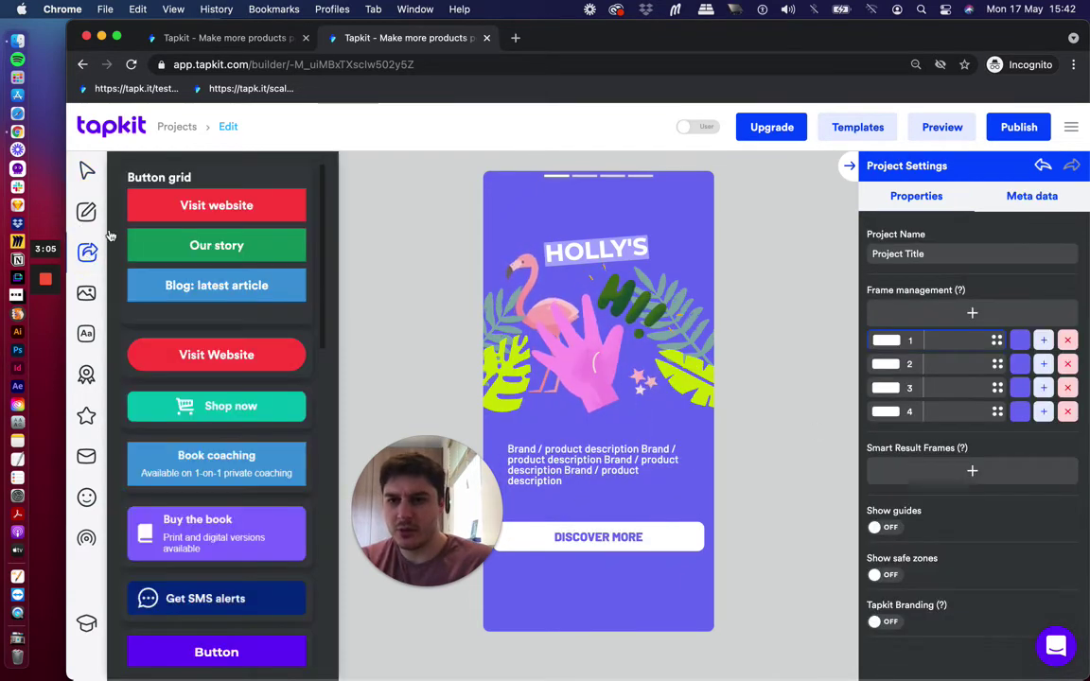
{"action": "scroll", "coordinate": [187, 486], "scroll_direction": "down", "scroll_amount": 1}
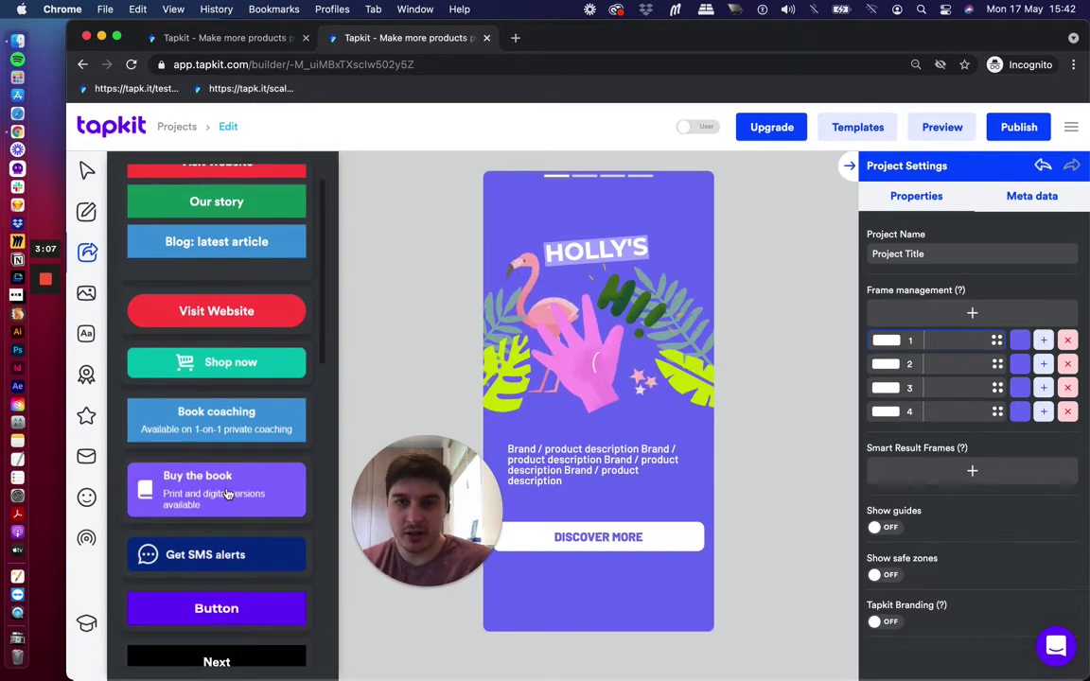
{"action": "scroll", "coordinate": [227, 492], "scroll_direction": "down", "scroll_amount": 2}
{"action": "scroll", "coordinate": [187, 204], "scroll_direction": "up", "scroll_amount": 3}
{"action": "scroll", "coordinate": [204, 305], "scroll_direction": "down", "scroll_amount": 2}
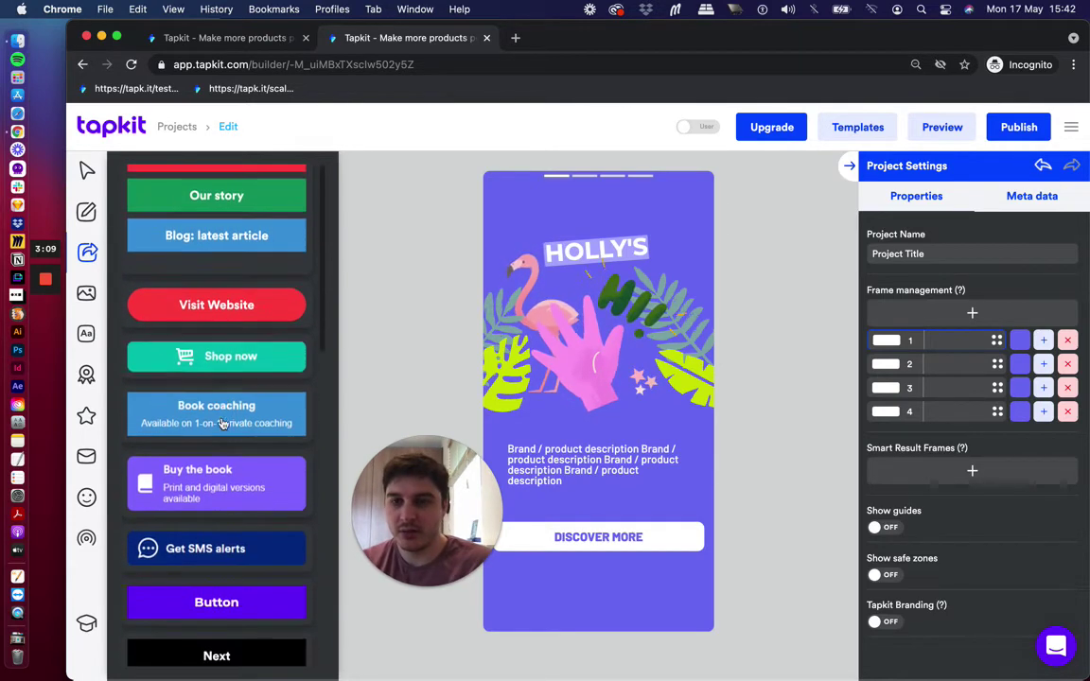
{"action": "scroll", "coordinate": [226, 242], "scroll_direction": "up", "scroll_amount": 2}
{"action": "scroll", "coordinate": [220, 274], "scroll_direction": "down", "scroll_amount": 15}
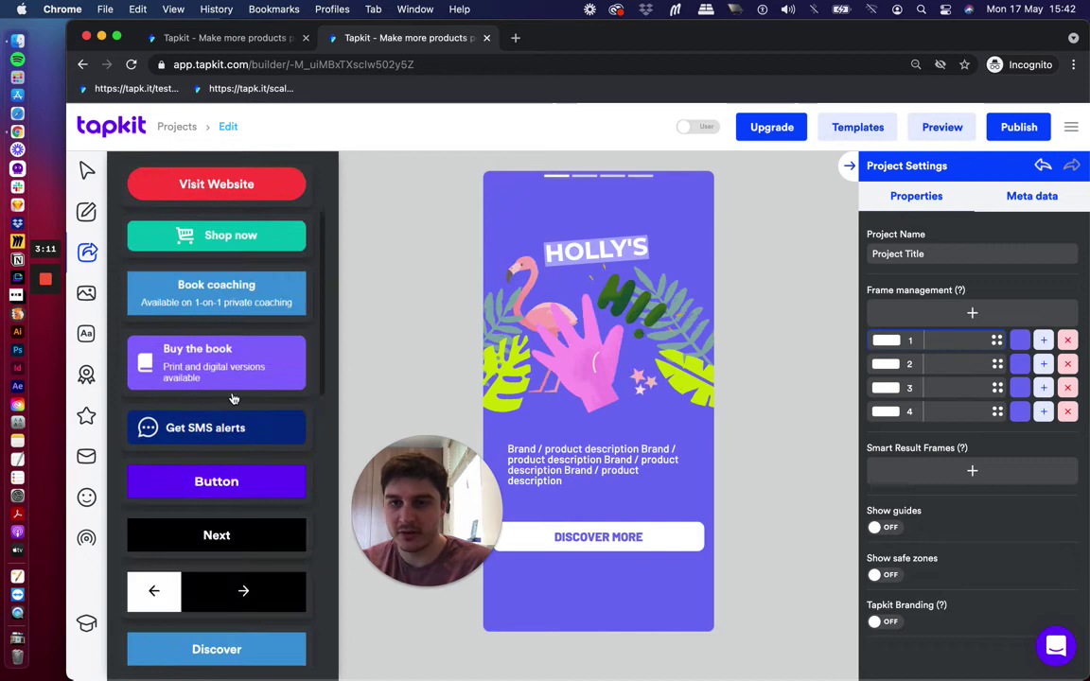
{"action": "scroll", "coordinate": [217, 473], "scroll_direction": "down", "scroll_amount": 1}
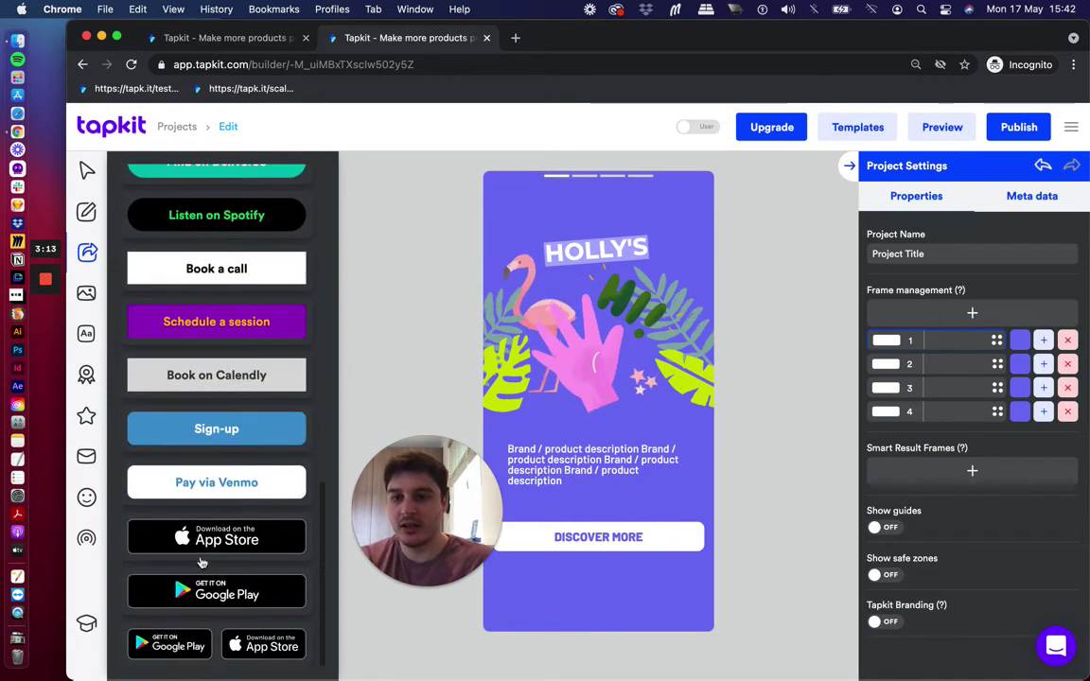
- Look over the image, video and profile placeholders and the available text styles
{"action": "left_click", "coordinate": [87, 295]}
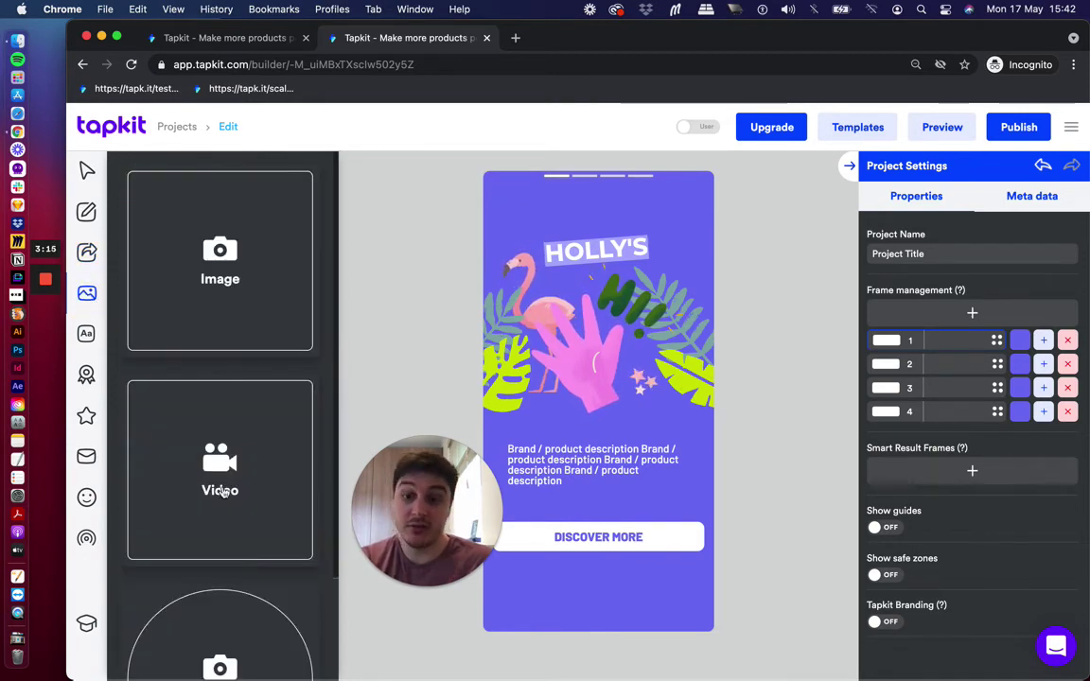
{"action": "scroll", "coordinate": [220, 501], "scroll_direction": "down", "scroll_amount": 3}
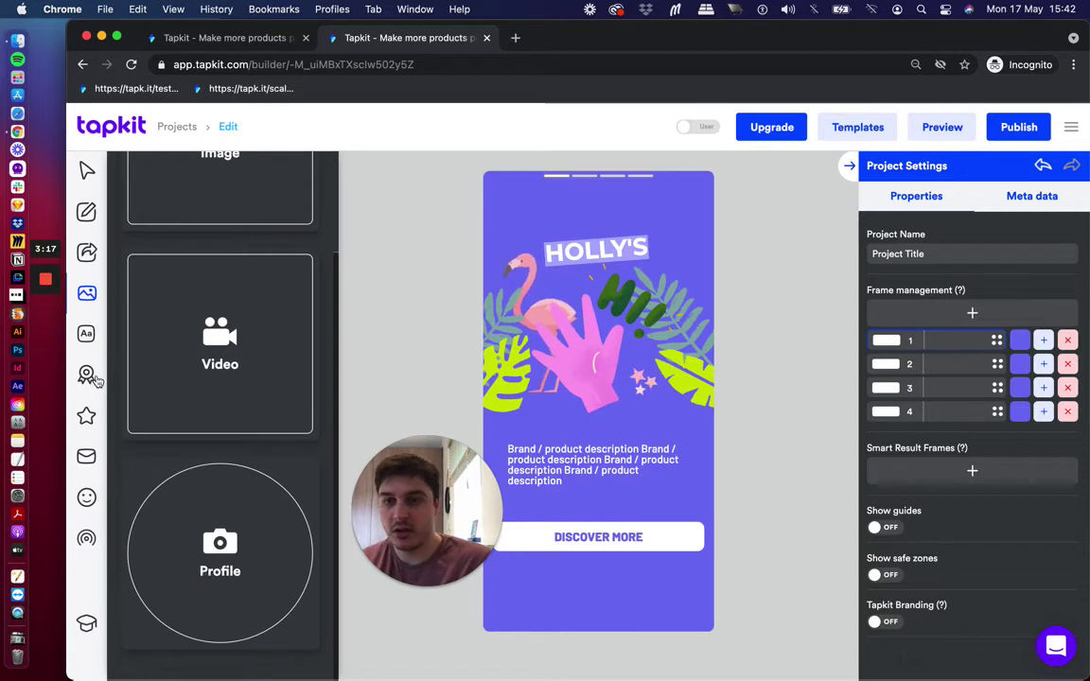
{"action": "left_click", "coordinate": [91, 335]}
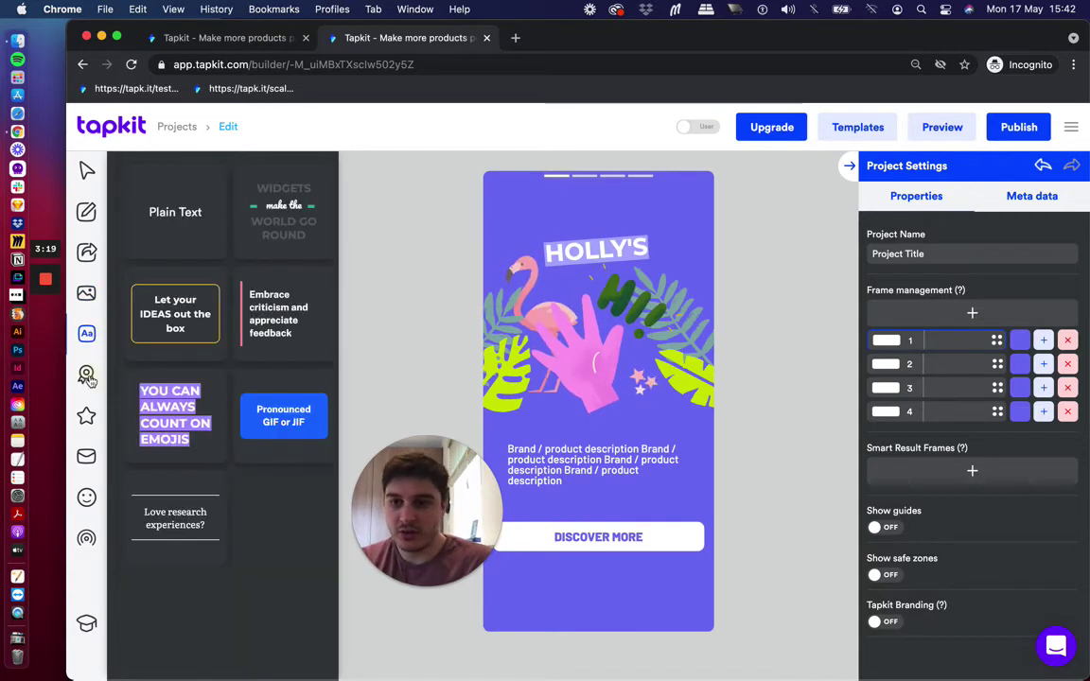
- Add the Happy Bday GIPHY sticker to frame 1, slightly enlarged and tilted, over the upper-right end of the HOLLY'S heading
{"action": "left_click", "coordinate": [86, 375]}
{"action": "scroll", "coordinate": [161, 452], "scroll_direction": "down", "scroll_amount": 10}
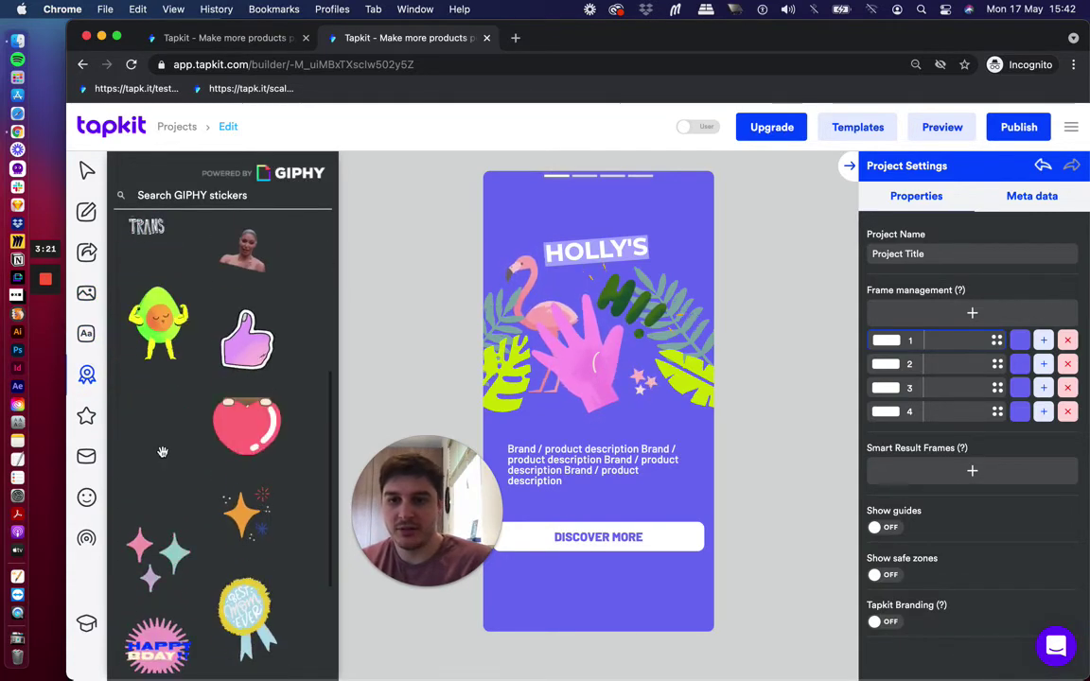
{"action": "left_click", "coordinate": [159, 468]}
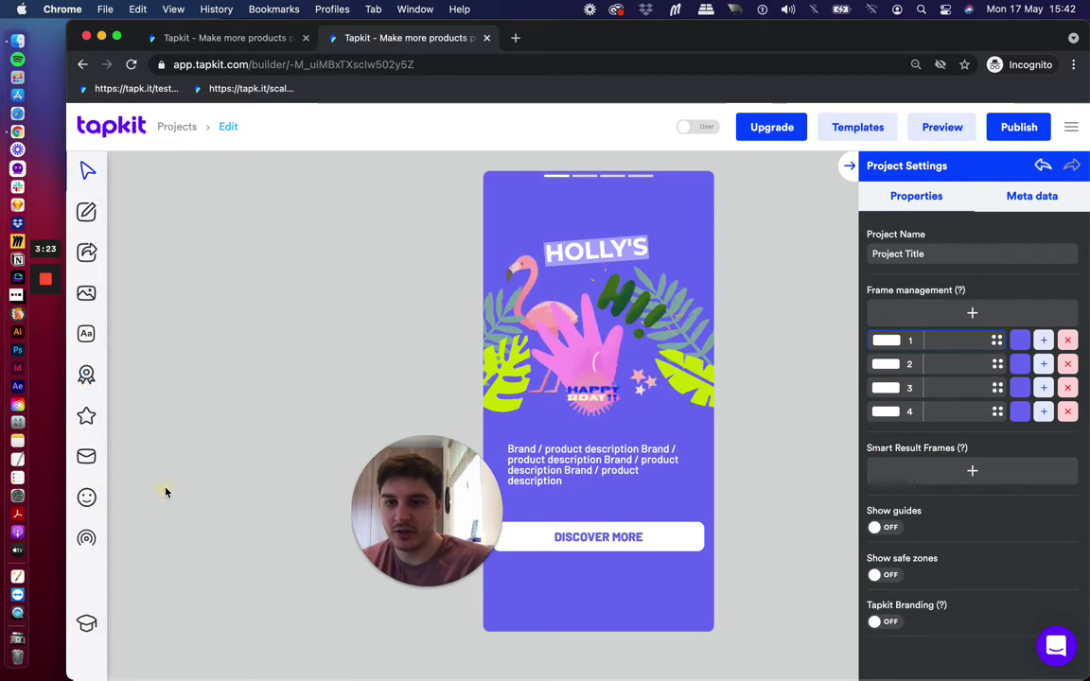
{"action": "left_click_drag", "start_coordinate": [586, 386], "coordinate": [662, 190]}
{"action": "left_click_drag", "start_coordinate": [652, 241], "coordinate": [667, 234]}
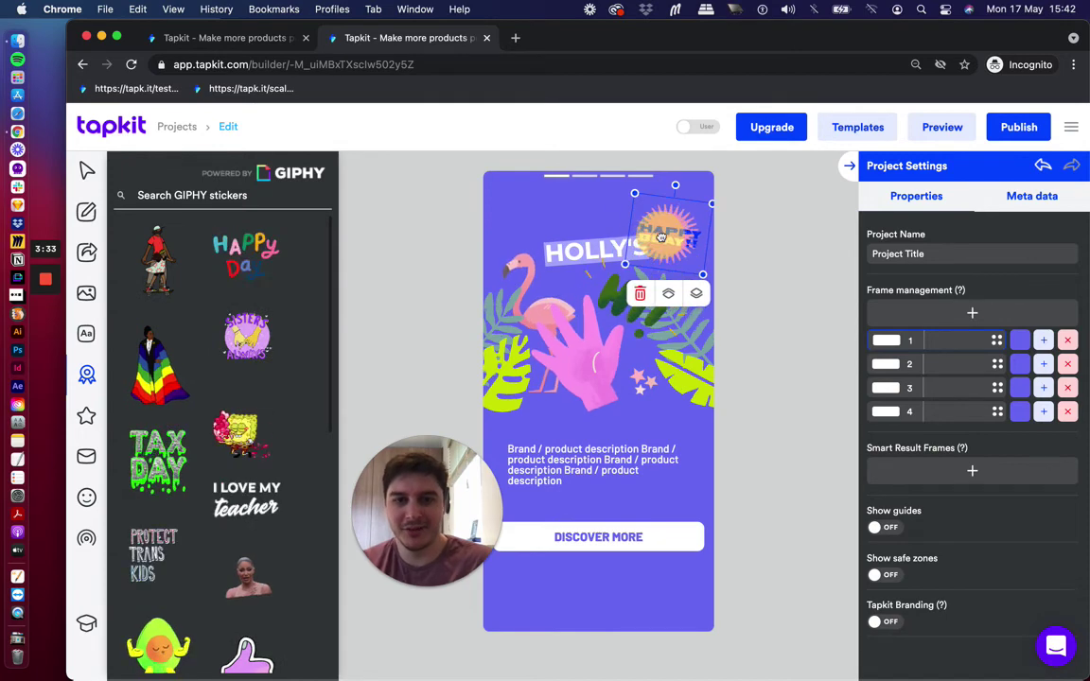
- Browse the graphics in the Verdant and Effervescent packs by Anugraha Design
{"action": "left_click", "coordinate": [87, 422]}
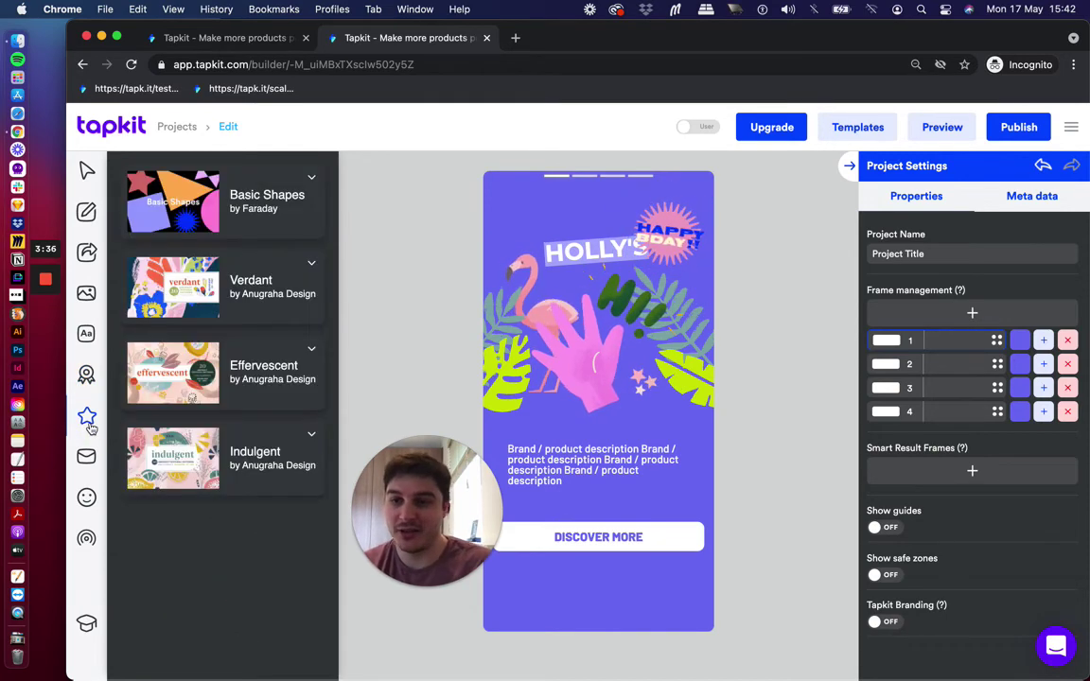
{"action": "left_click", "coordinate": [178, 274]}
{"action": "scroll", "coordinate": [191, 494], "scroll_direction": "down", "scroll_amount": 10}
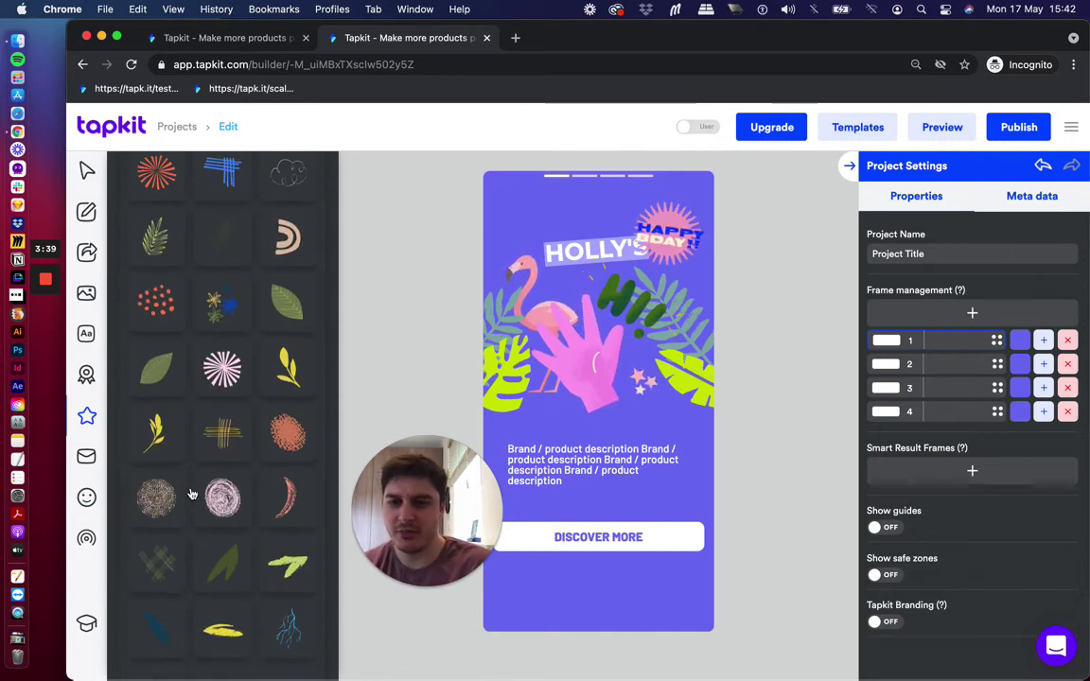
{"action": "scroll", "coordinate": [191, 494], "scroll_direction": "down", "scroll_amount": 3}
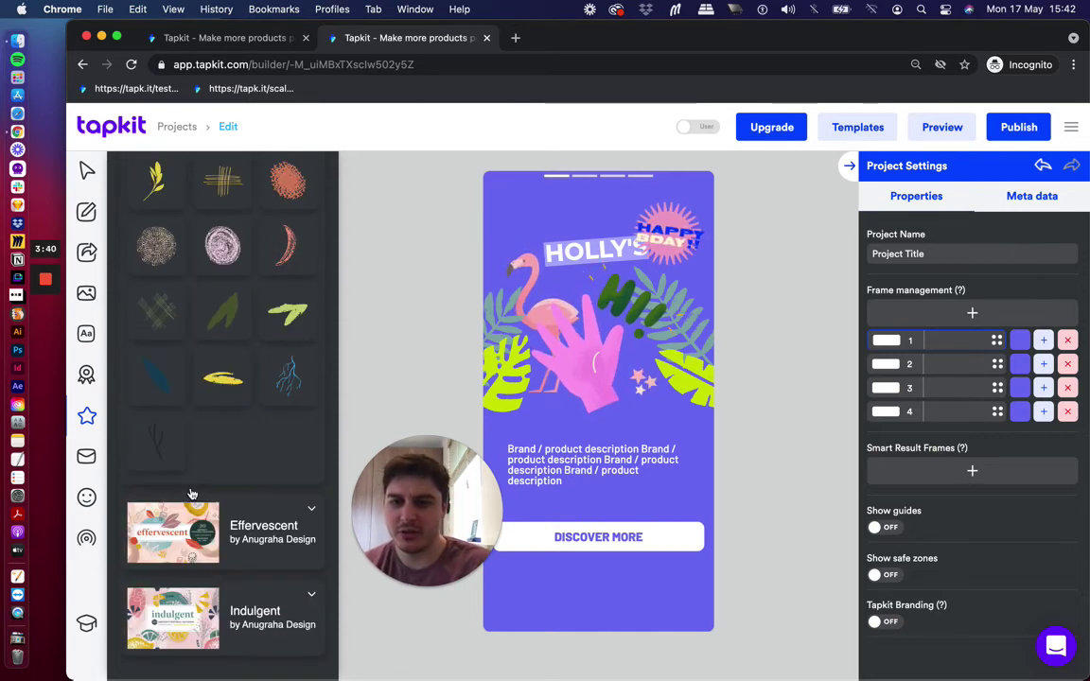
{"action": "left_click", "coordinate": [203, 553]}
{"action": "scroll", "coordinate": [236, 491], "scroll_direction": "down", "scroll_amount": 10}
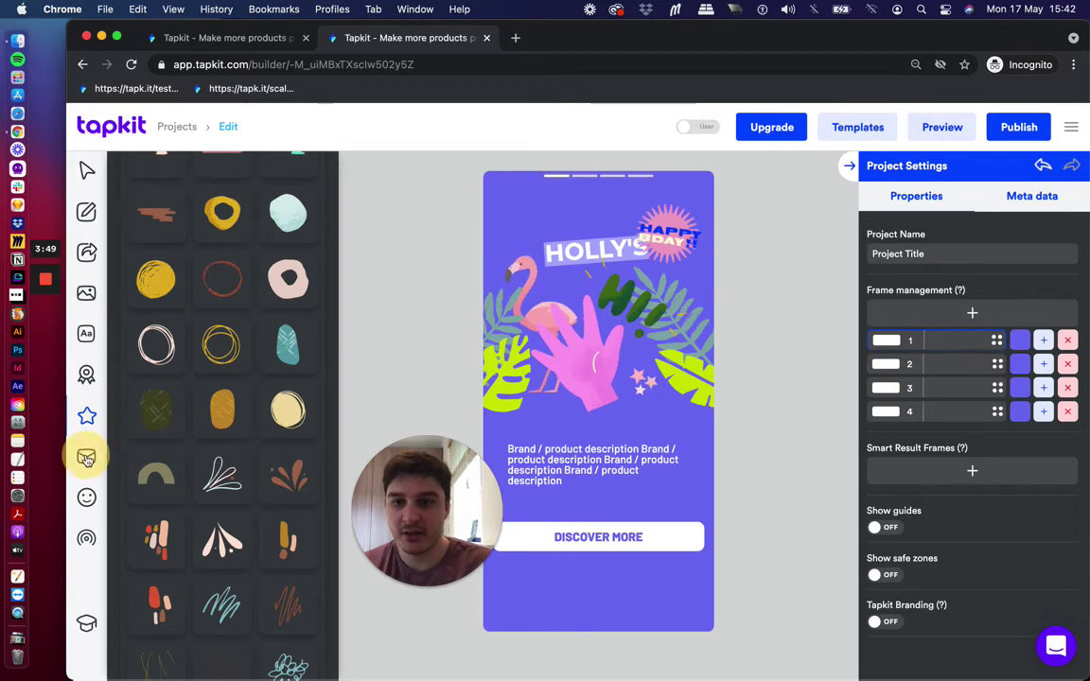
- View the email subscription form element and browse the emoji collection
{"action": "left_click", "coordinate": [86, 457]}
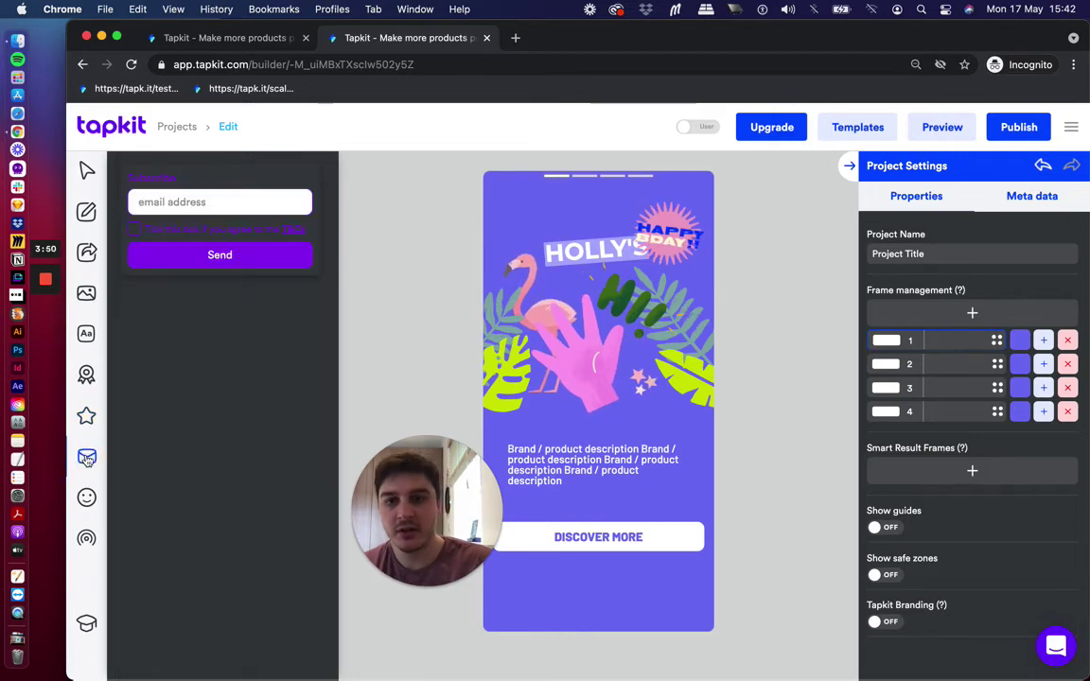
{"action": "left_click", "coordinate": [86, 502]}
{"action": "scroll", "coordinate": [194, 508], "scroll_direction": "down", "scroll_amount": 10}
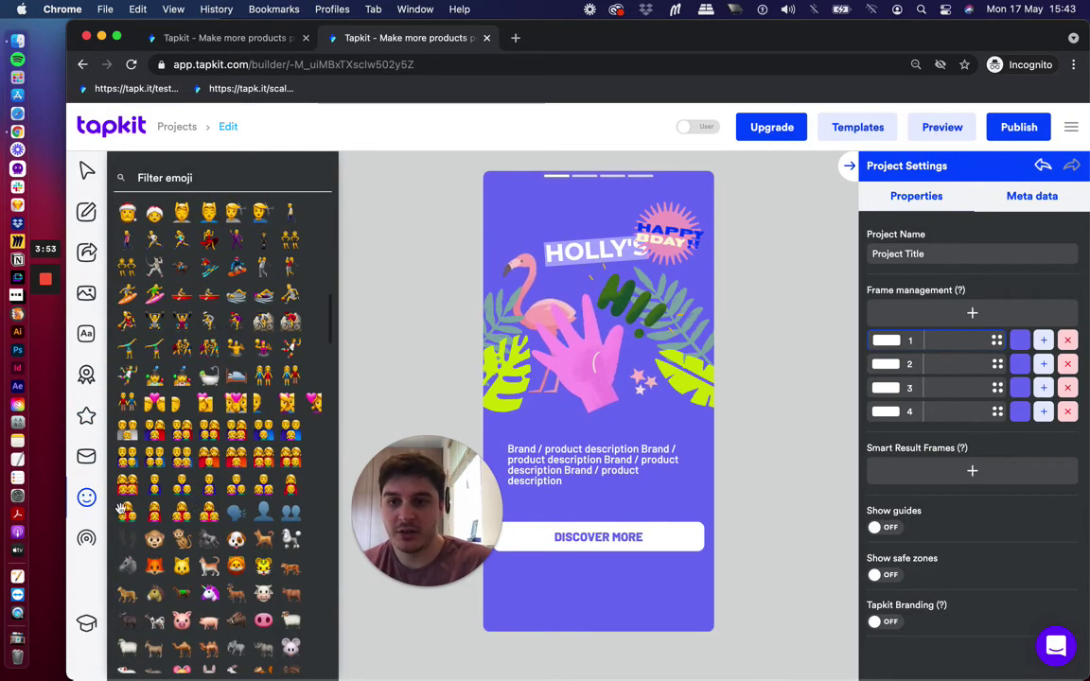
- Look through the interactive elements, including the polls, image pickers, slider, Emoji ometer and Open ask
{"action": "left_click", "coordinate": [86, 537]}
{"action": "scroll", "coordinate": [236, 435], "scroll_direction": "down", "scroll_amount": 5}
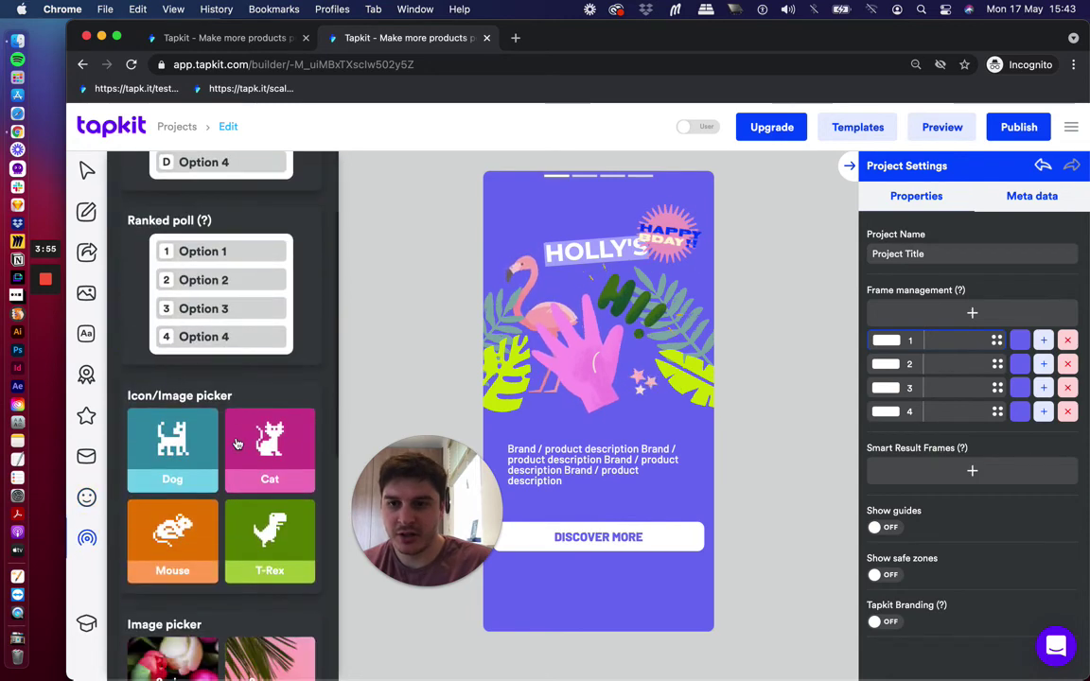
{"action": "scroll", "coordinate": [237, 444], "scroll_direction": "down", "scroll_amount": 8}
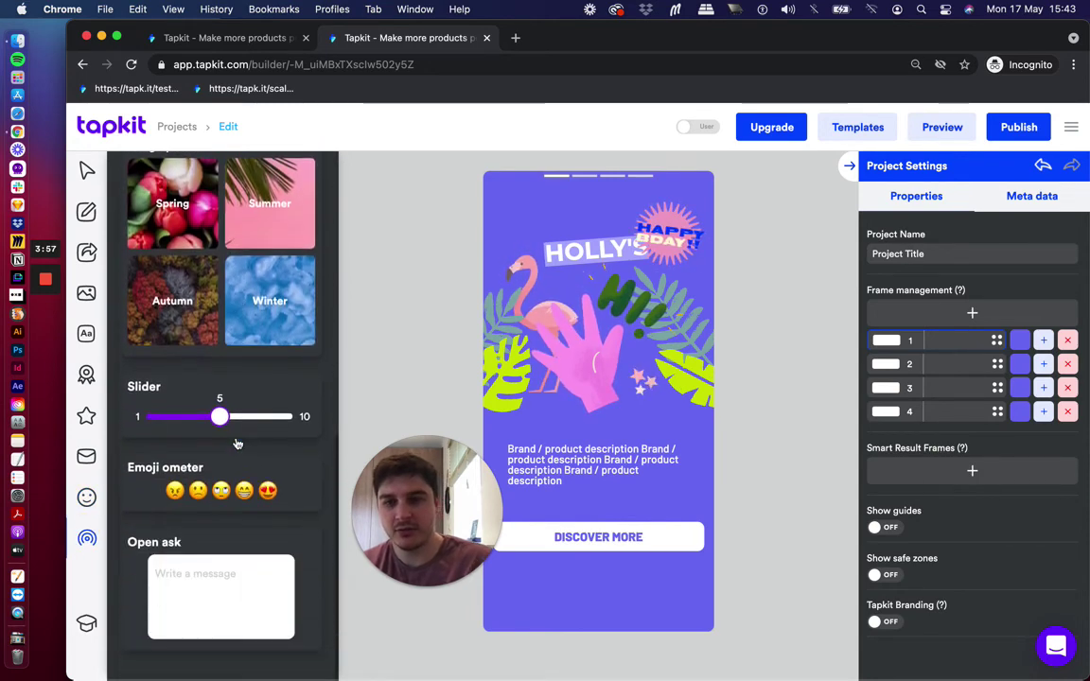
{"action": "scroll", "coordinate": [236, 442], "scroll_direction": "up", "scroll_amount": 8}
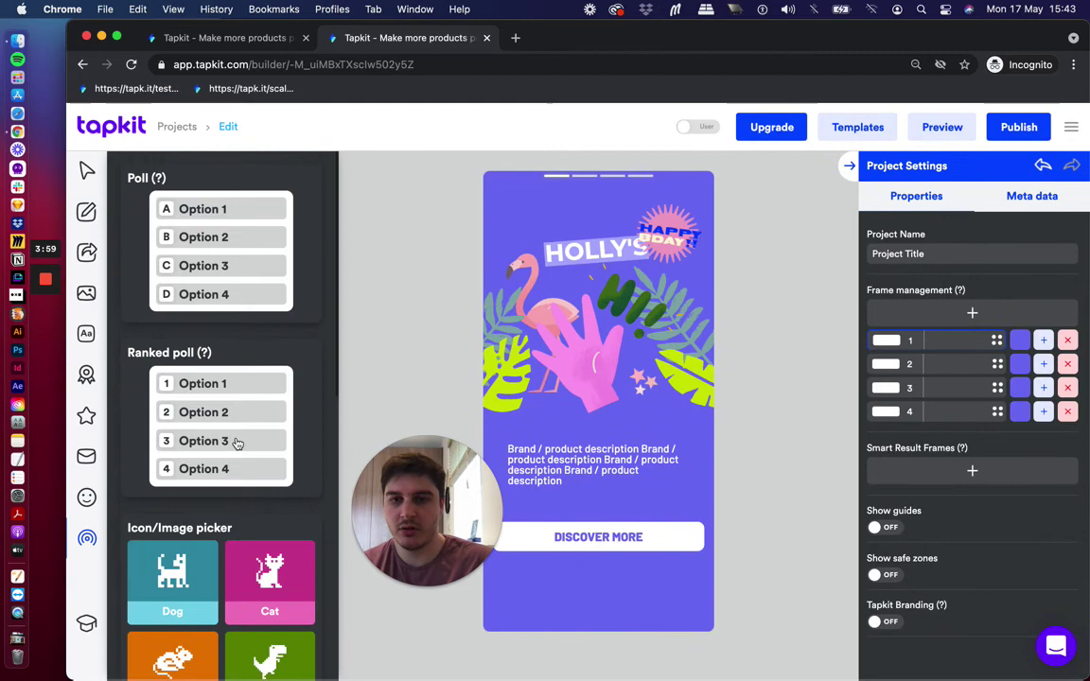
{"action": "scroll", "coordinate": [236, 445], "scroll_direction": "down", "scroll_amount": 2}
{"action": "scroll", "coordinate": [236, 293], "scroll_direction": "up", "scroll_amount": 2}
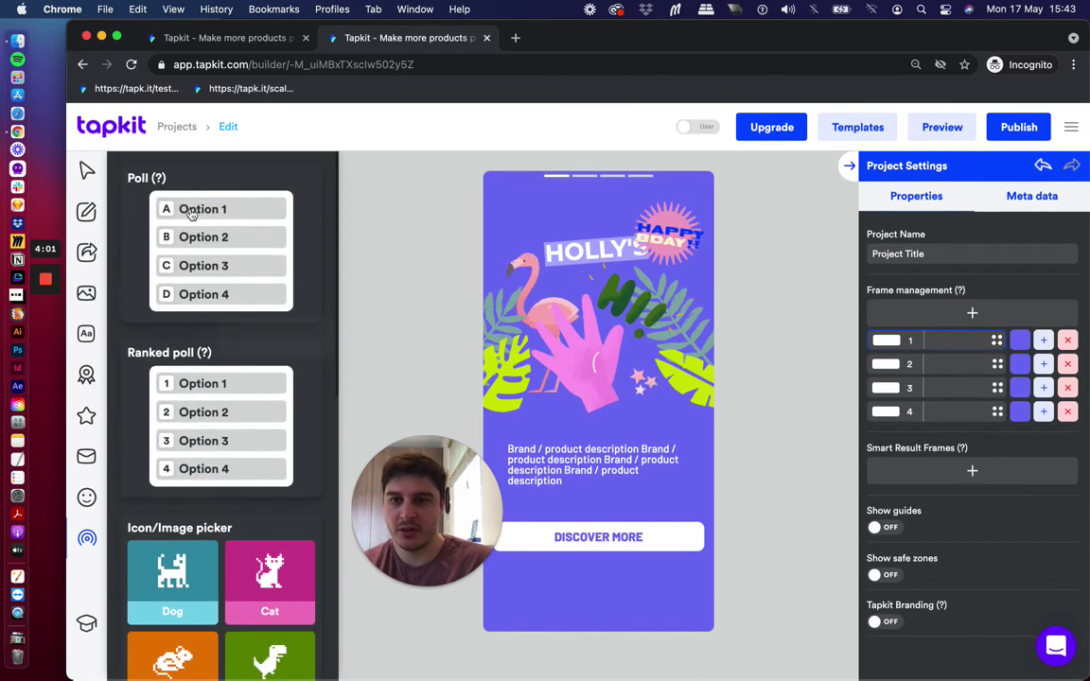
- Browse the interactive elements from the polls and image pickers down to the slider, Emoji ometer and Open ask
{"action": "scroll", "coordinate": [233, 435], "scroll_direction": "down", "scroll_amount": 3}
{"action": "scroll", "coordinate": [233, 435], "scroll_direction": "down", "scroll_amount": 3}
{"action": "scroll", "coordinate": [216, 251], "scroll_direction": "down", "scroll_amount": 3}
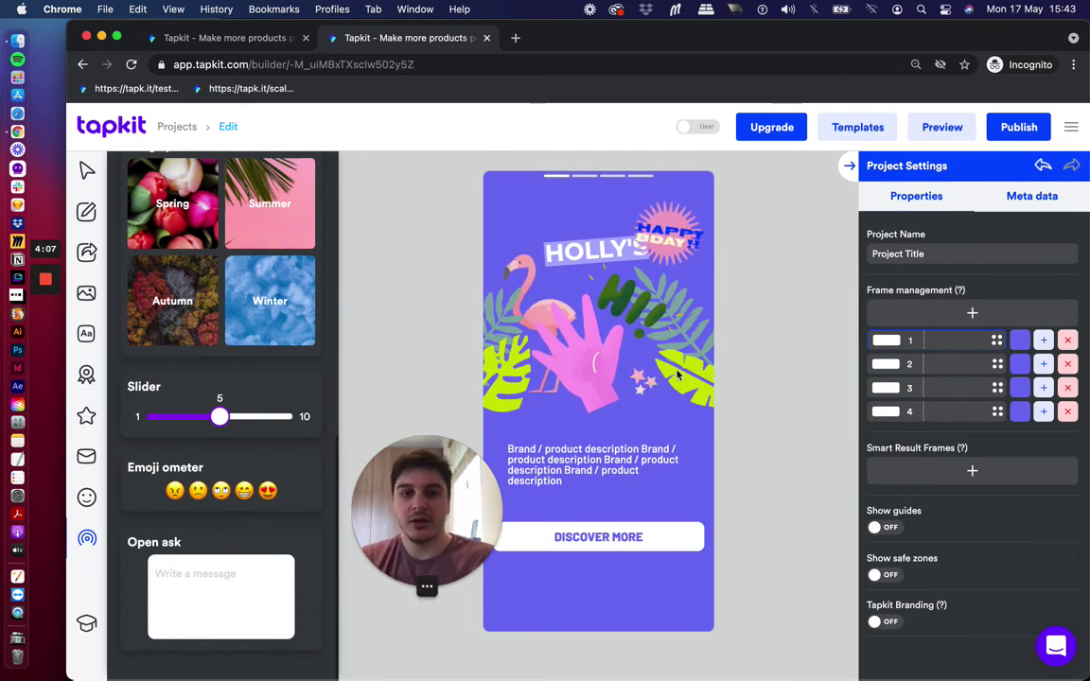
- Open frame 2 and switch its video's Loop and Autoplay options off and back on
{"action": "left_click", "coordinate": [889, 366]}
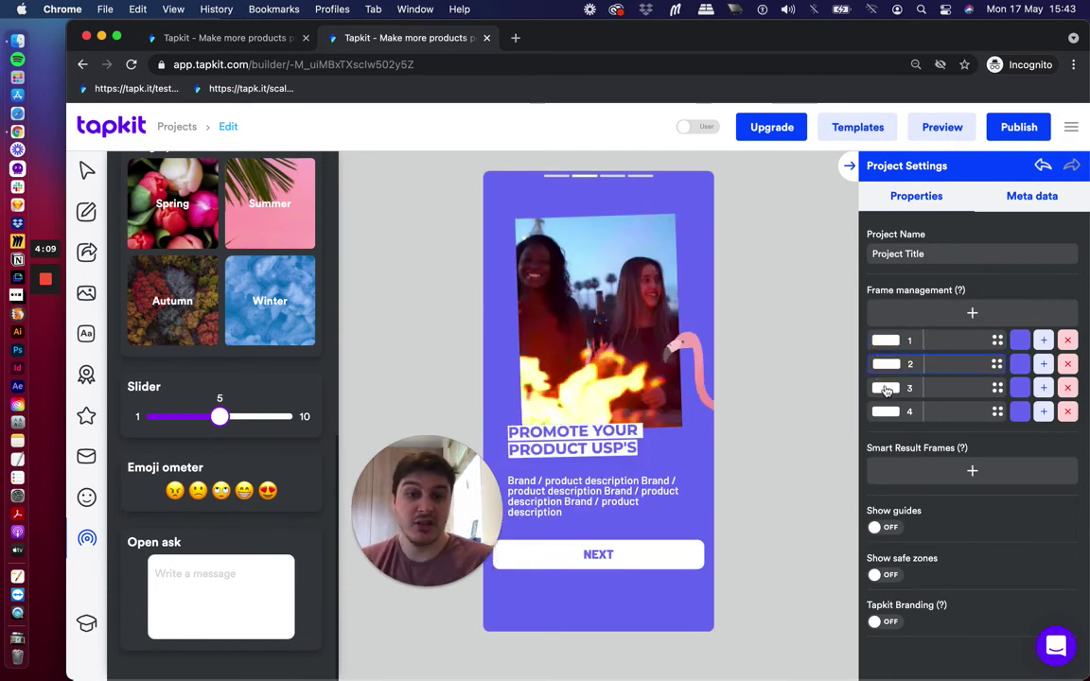
{"action": "left_click", "coordinate": [619, 316]}
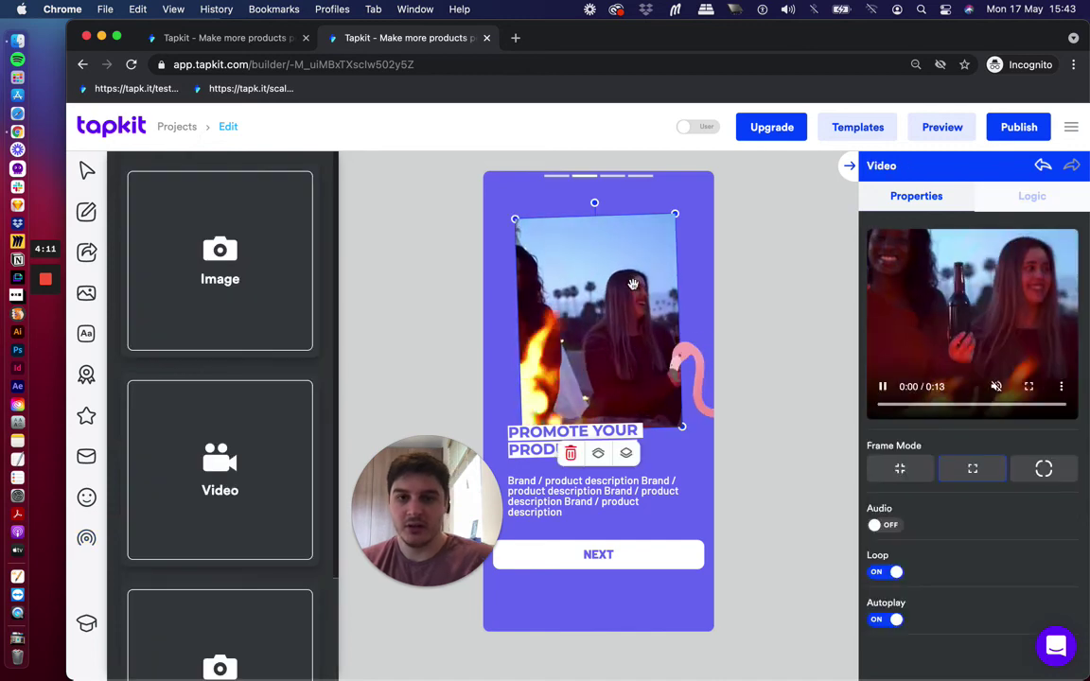
{"action": "left_click", "coordinate": [881, 572]}
{"action": "left_click", "coordinate": [886, 620]}
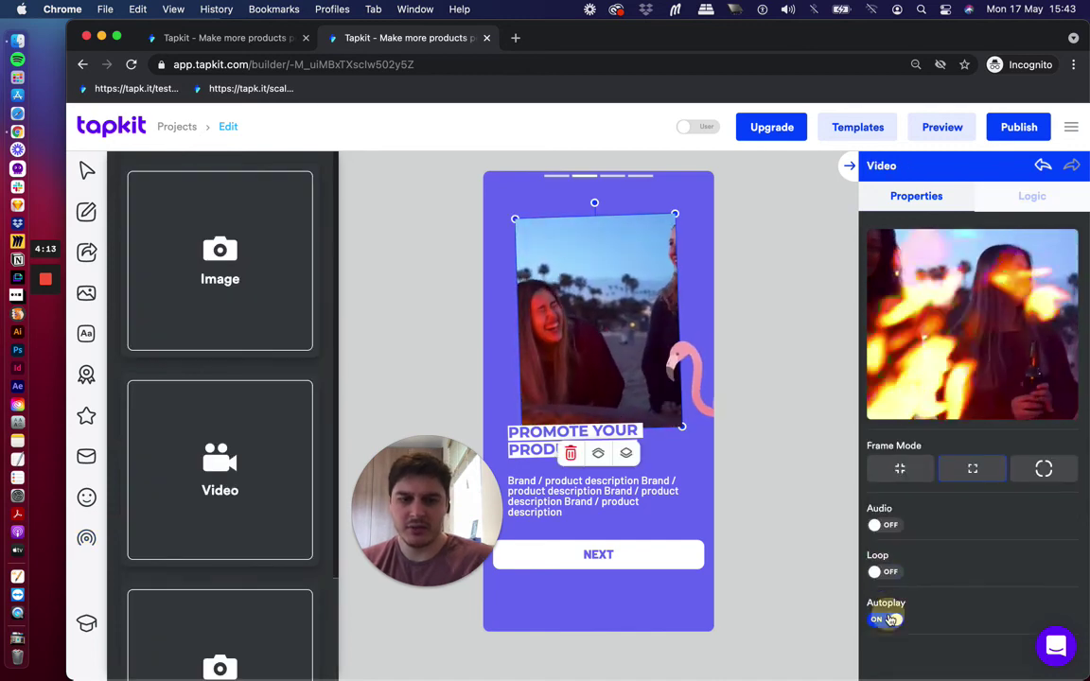
{"action": "left_click", "coordinate": [886, 620]}
{"action": "left_click", "coordinate": [888, 572]}
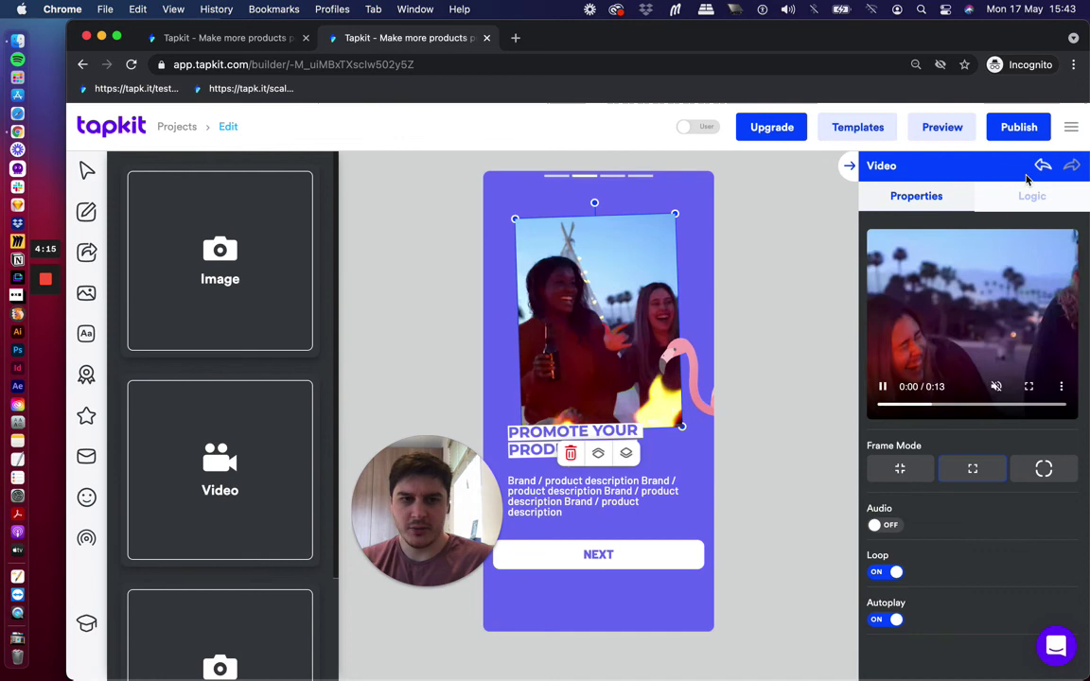
{"action": "left_click", "coordinate": [663, 530]}
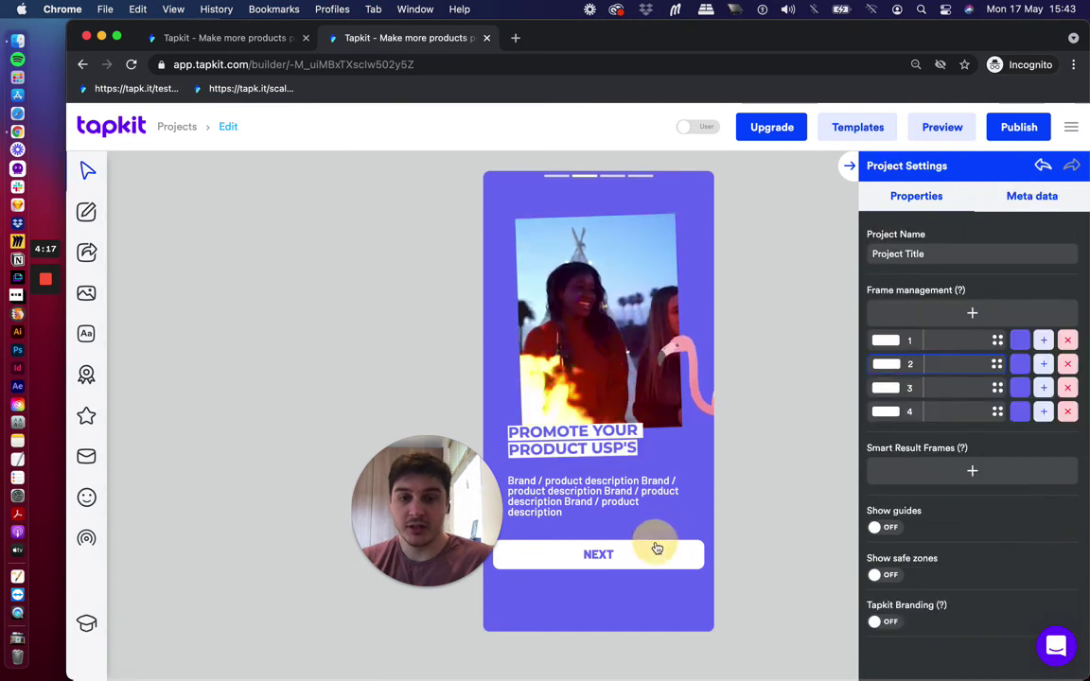
- Inspect the logic settings and styling properties of the NEXT button on frame 2
{"action": "left_click", "coordinate": [651, 549]}
{"action": "left_click", "coordinate": [1040, 200]}
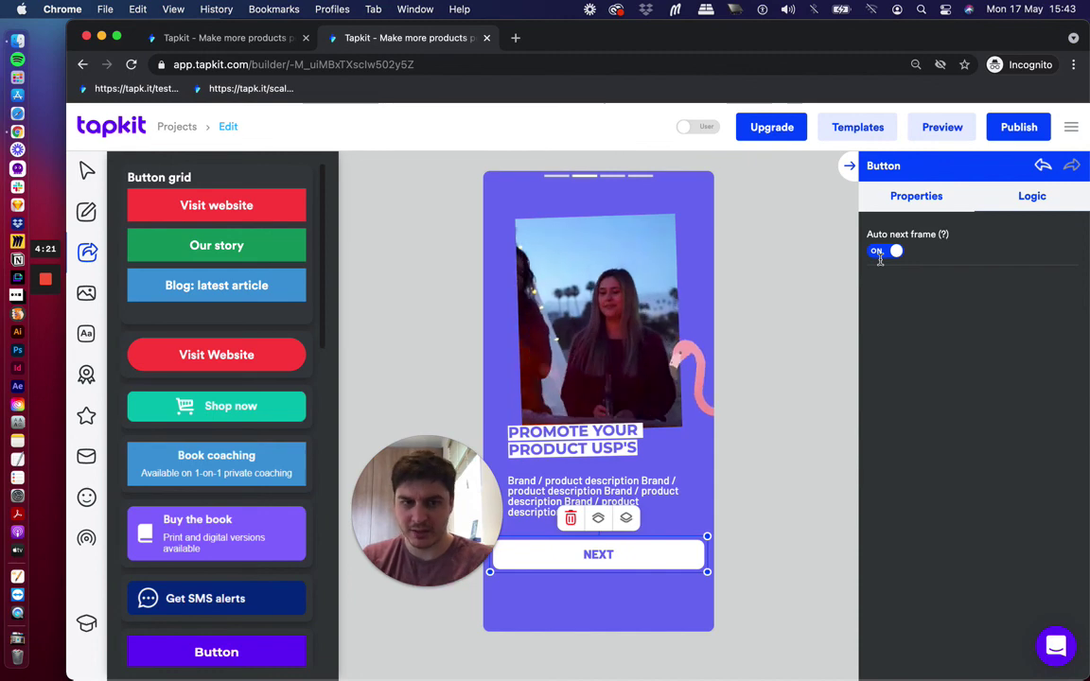
{"action": "left_click", "coordinate": [904, 200]}
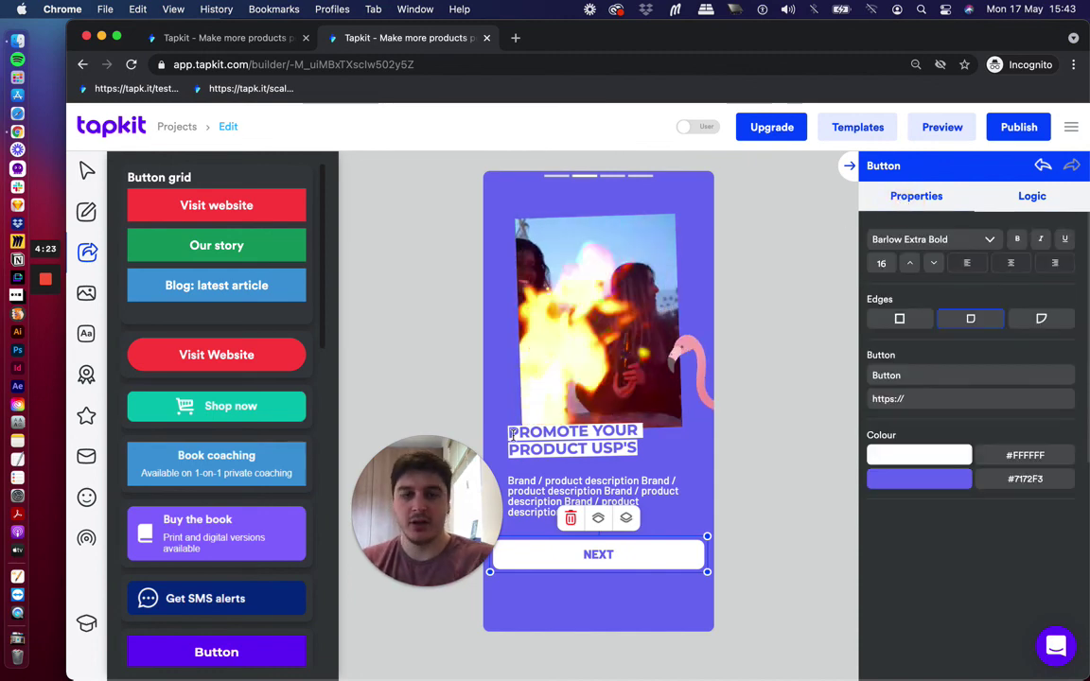